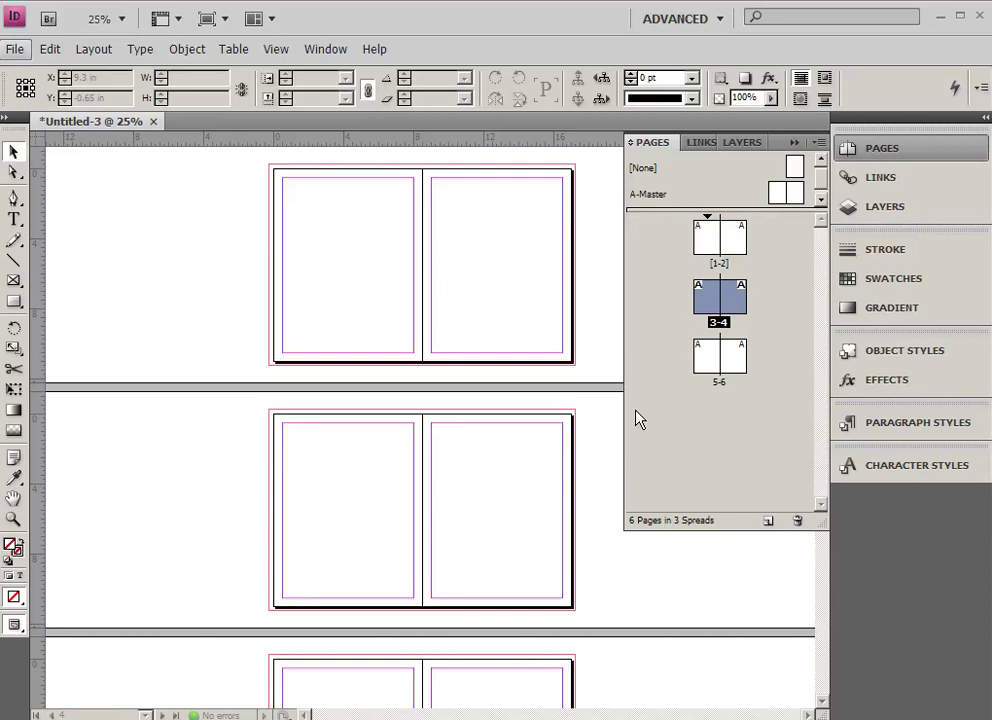
Select the first spread, pages 1–2, in the Pages panel
left_click(708, 243)
left_click(731, 243)
left_click(712, 298)
left_click(729, 298)
left_click(713, 300)
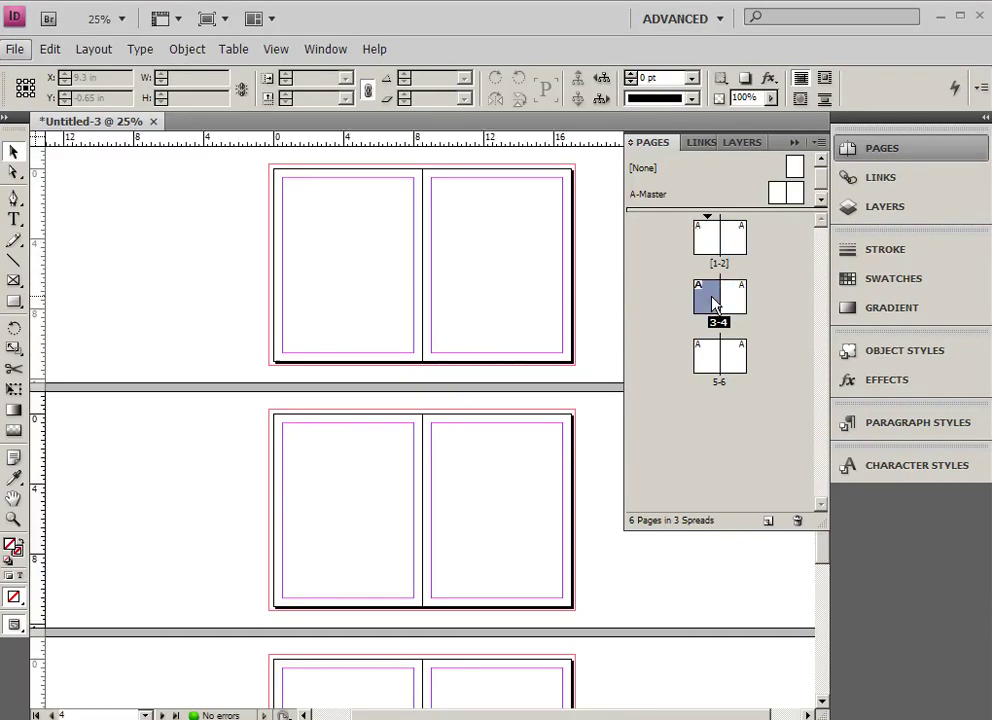
left_click(380, 262)
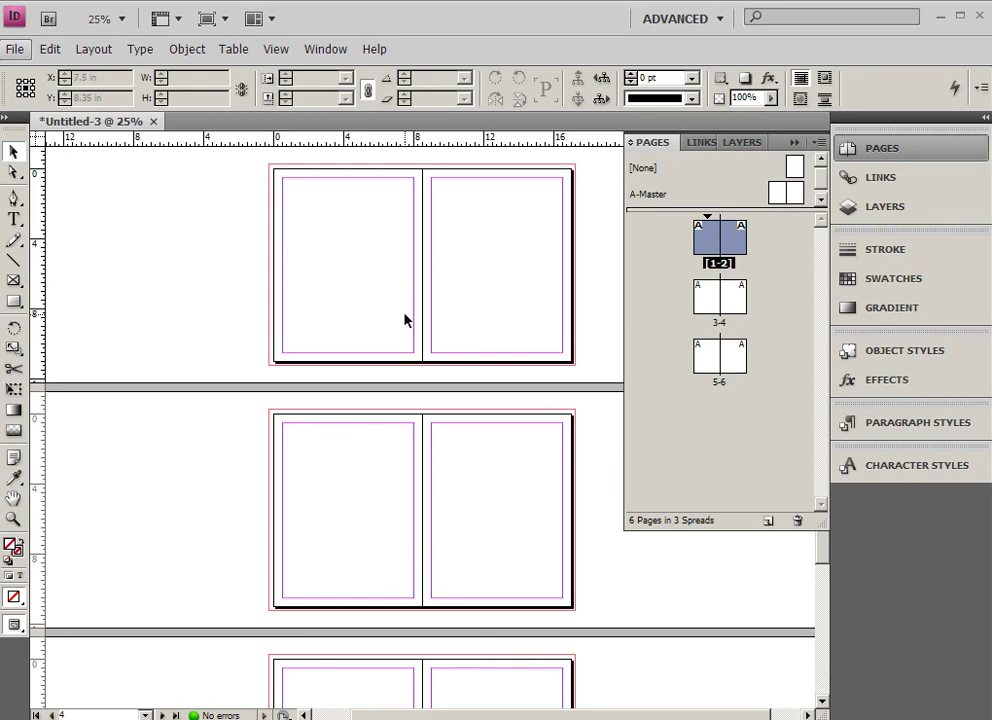
Zoom the view to 75% and pan to show the left page
key("ctrl+equal")
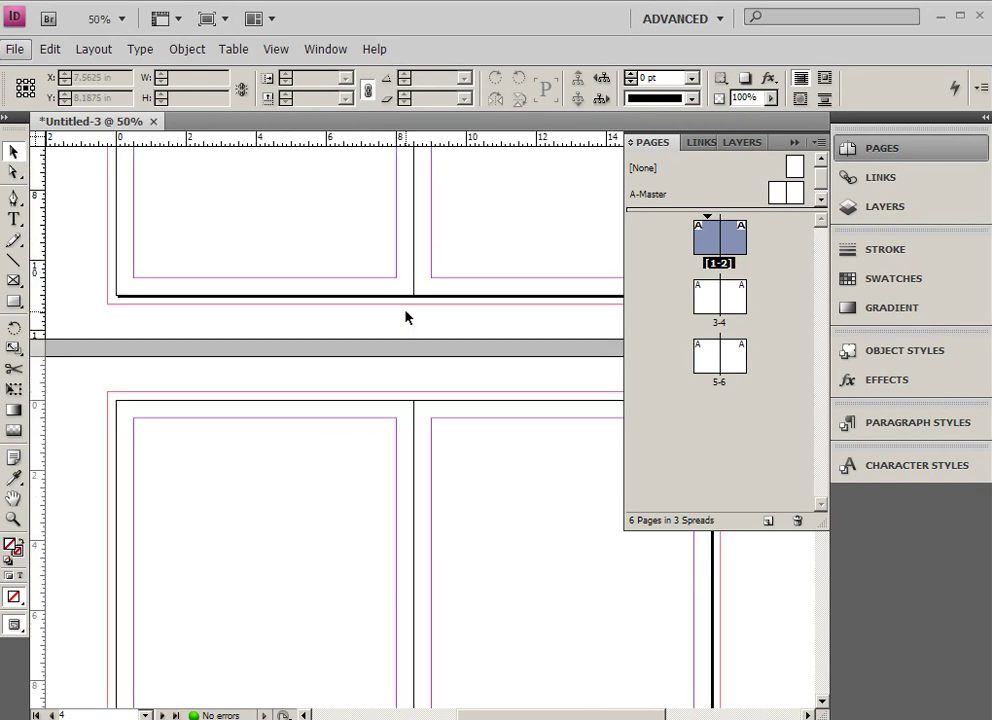
left_click_drag(250, 213, 252, 533)
left_click(142, 50)
left_click(122, 18)
left_click(100, 92)
left_click_drag(320, 286, 400, 303)
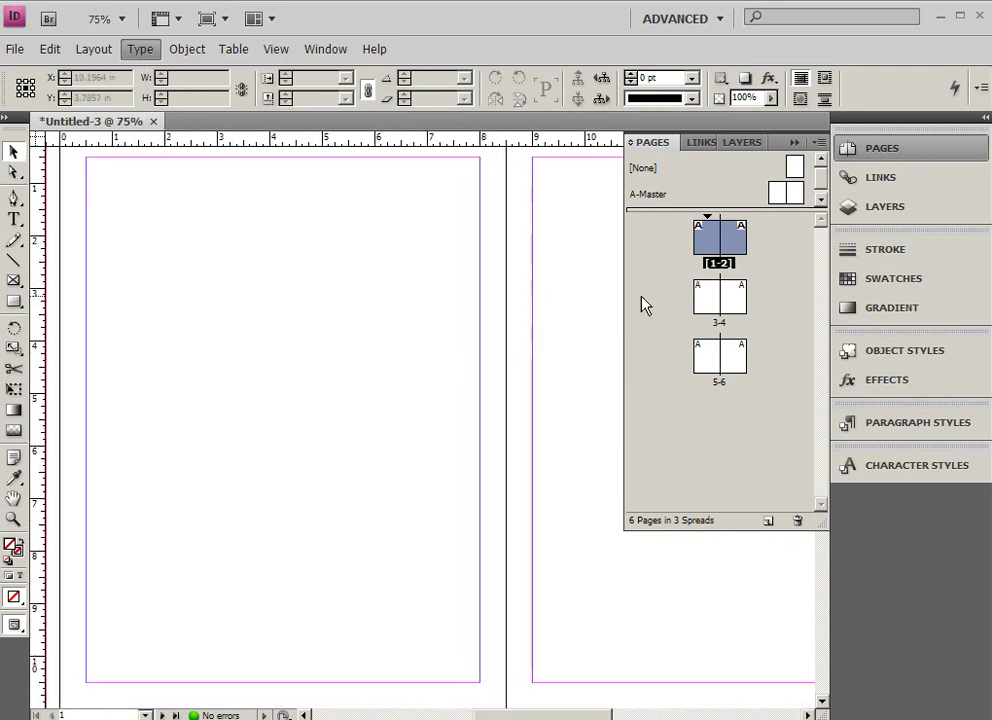
Try selecting various pages and spreads, ending with page 1 selected alone
left_click(708, 297)
left_click(708, 246)
left_click(735, 247)
left_click(744, 252)
left_click(716, 297)
left_click(713, 248)
left_click(735, 244, "shift")
left_click(716, 305)
left_click(727, 308, "shift")
left_click(728, 253, "shift")
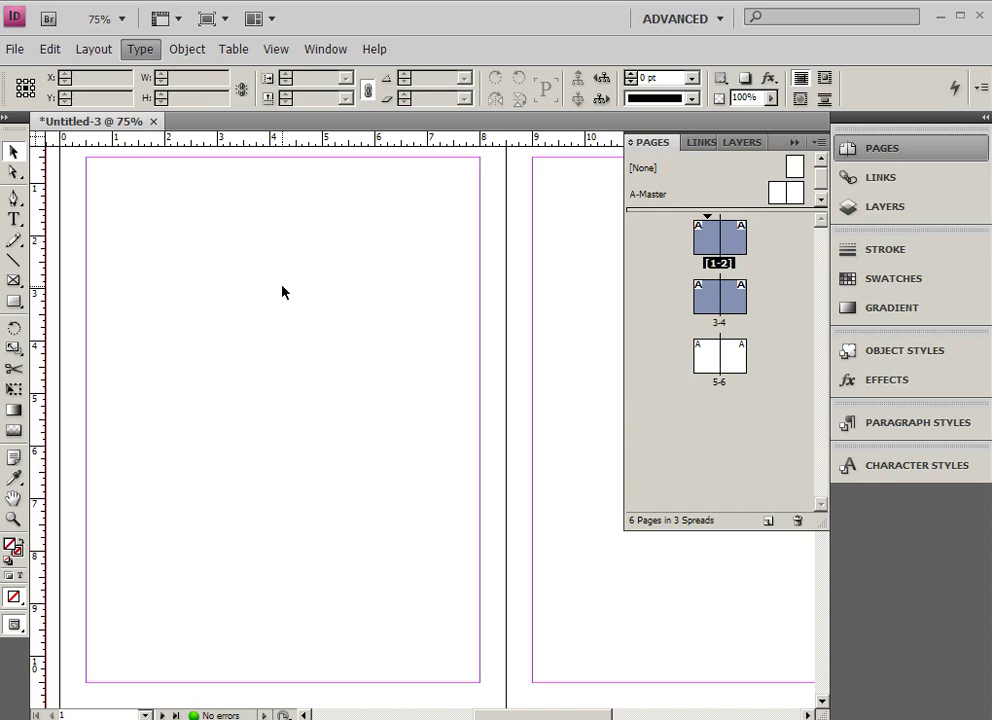
left_click(710, 348)
left_click(705, 240)
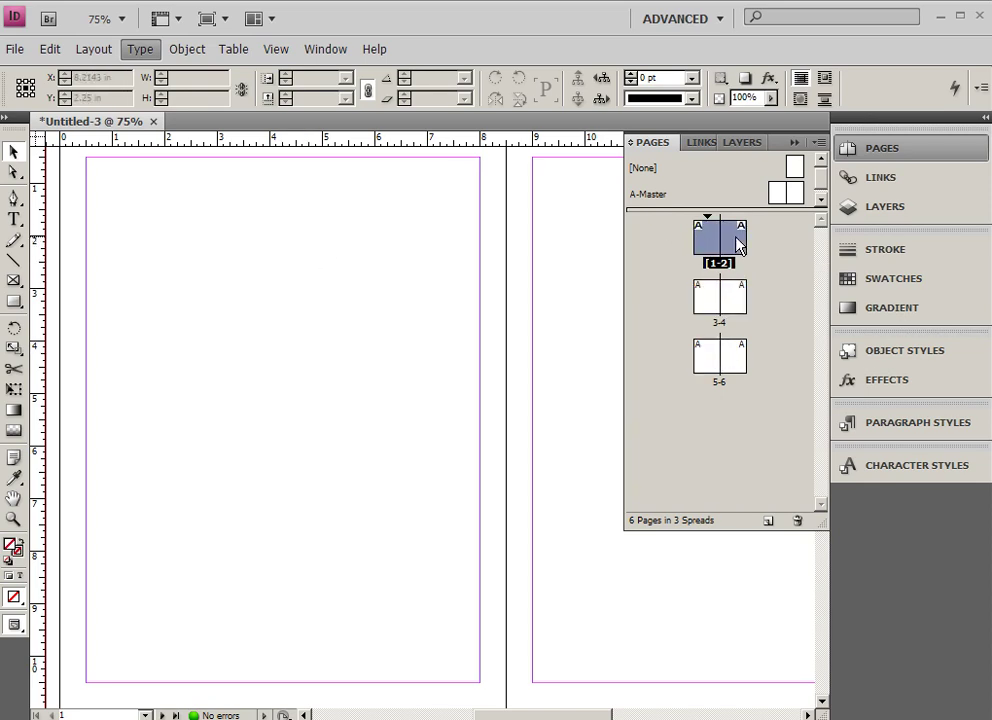
Preview 4 columns on the spread in Margins and Columns, moving the dialog aside
left_click(93, 49)
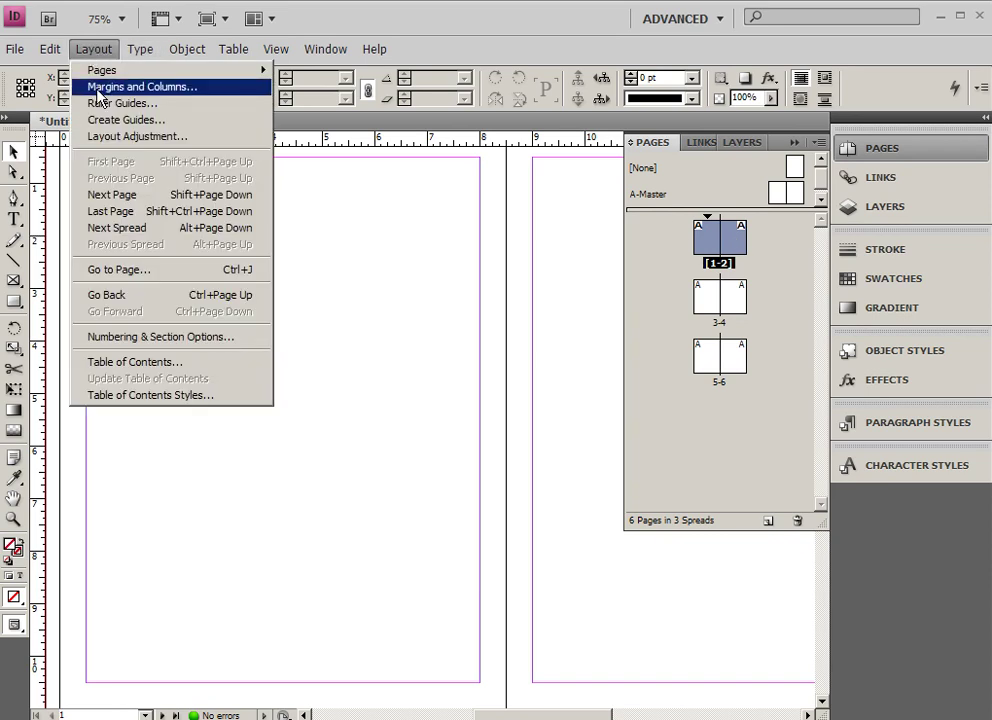
mouse_move(97, 70)
left_click(151, 88)
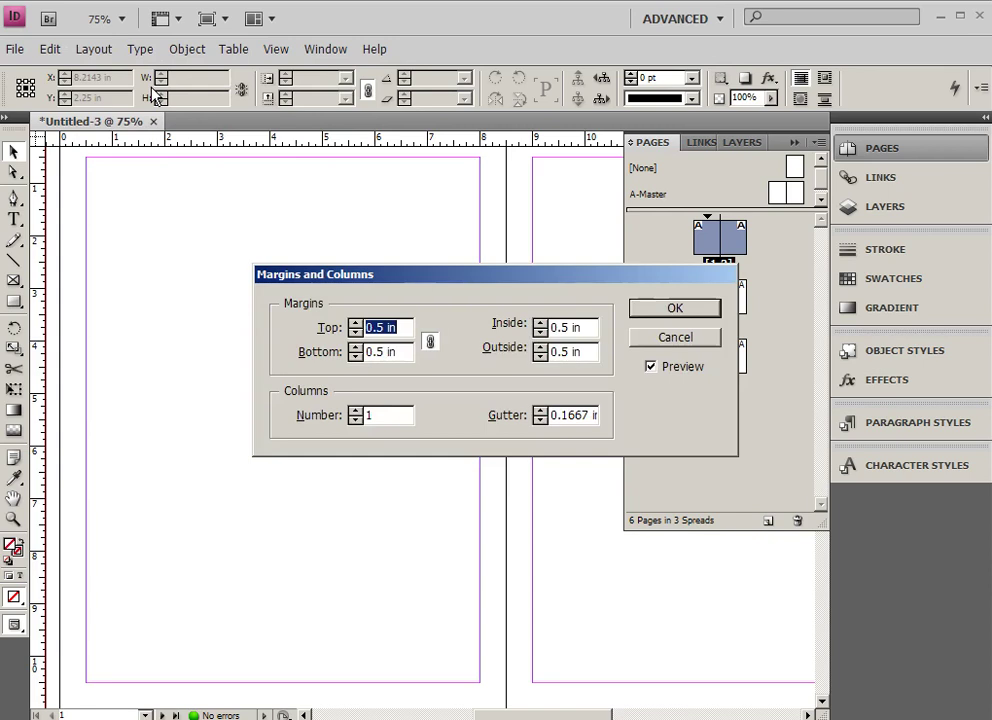
left_click(651, 367)
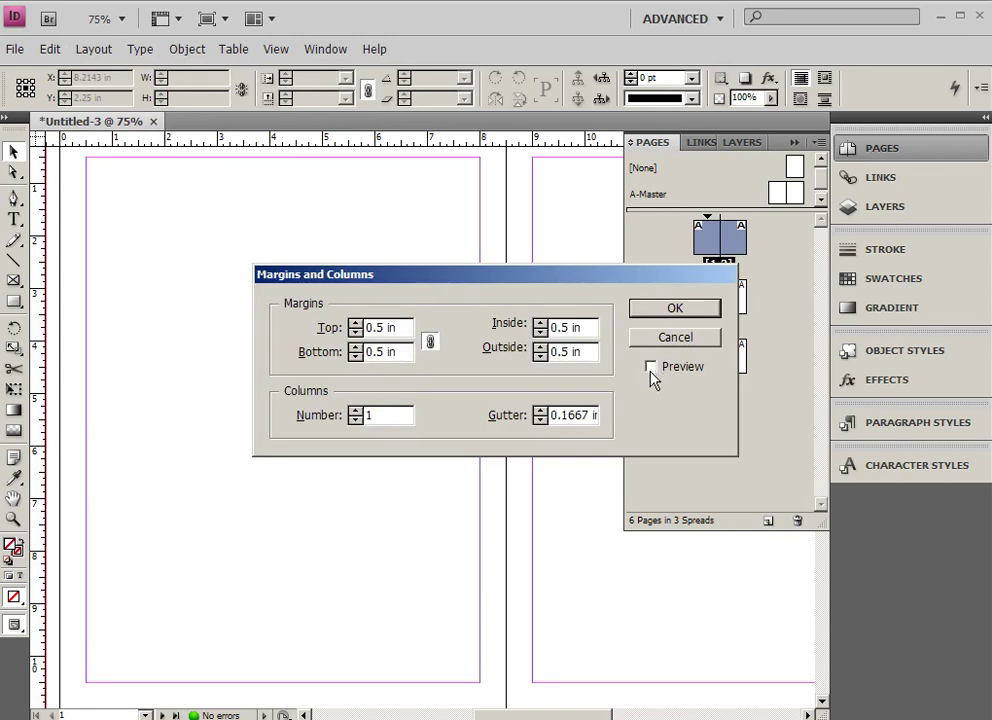
left_click(354, 411)
left_click(354, 411)
left_click(355, 411)
left_click_drag(492, 280, 317, 443)
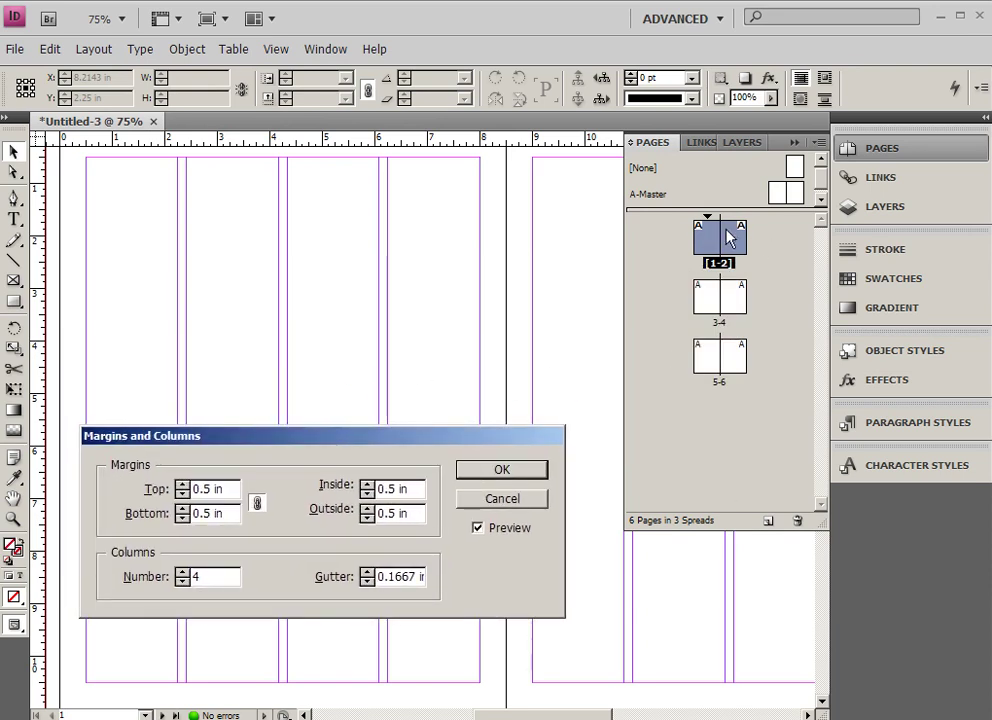
Cancel the column change and select only page 1 in the Pages panel
left_click(522, 503)
left_click(704, 290)
left_click(706, 248)
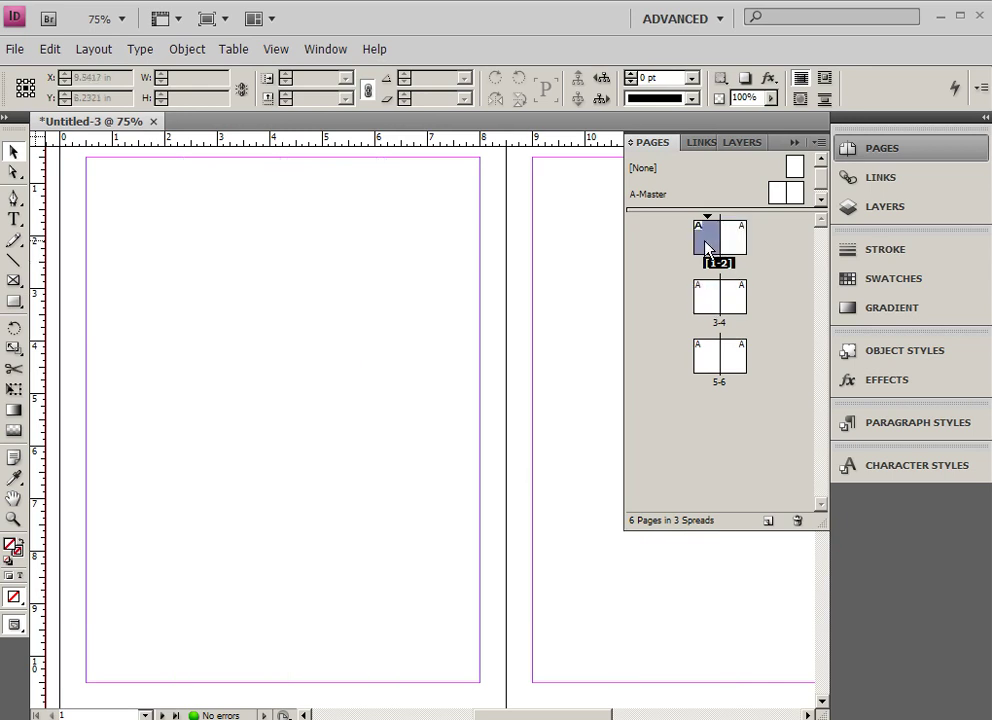
Reopen Margins and Columns and preview 4 columns on page 1
left_click(94, 49)
left_click(101, 87)
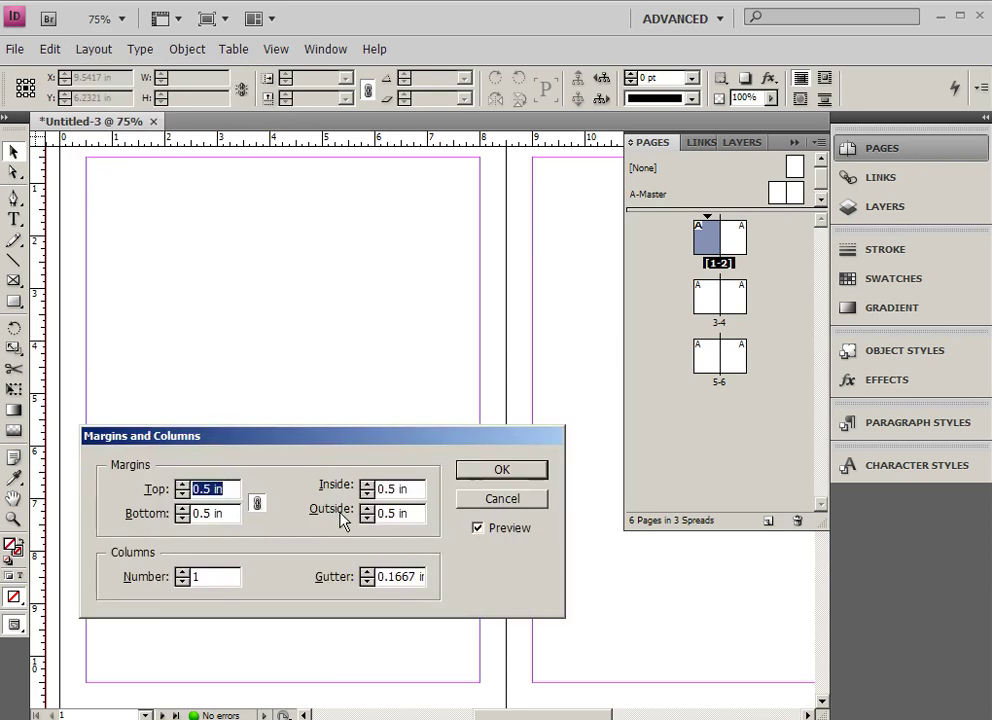
left_click(183, 572)
left_click(183, 572)
left_click(183, 572)
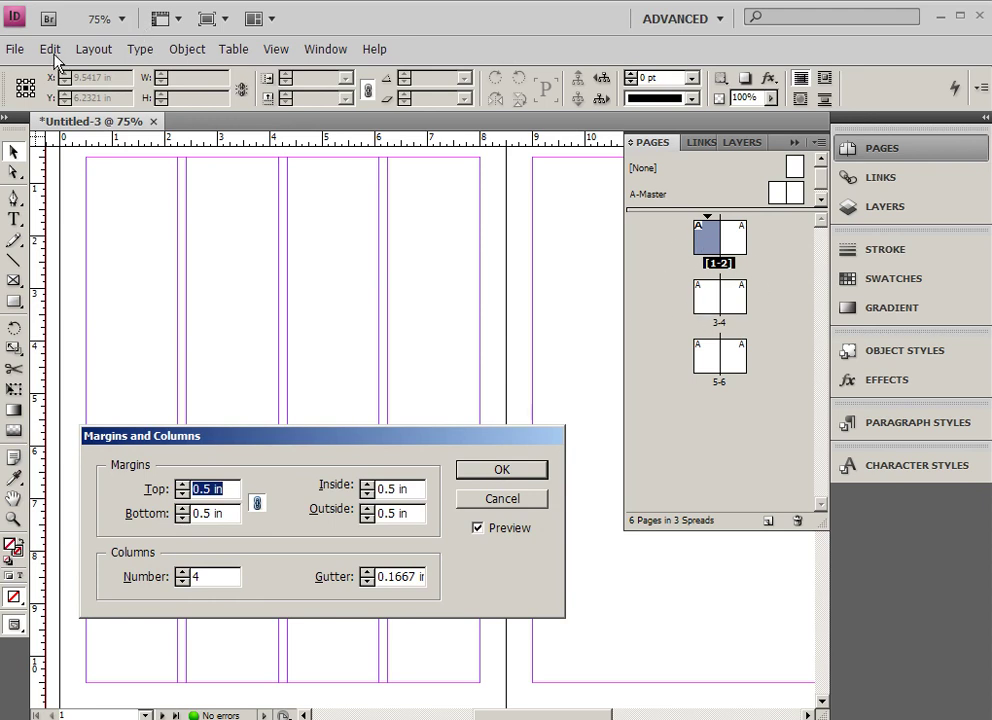
Discard the column preview and create a new 10-page, 10-column document
left_click(535, 497)
key("ctrl+n")
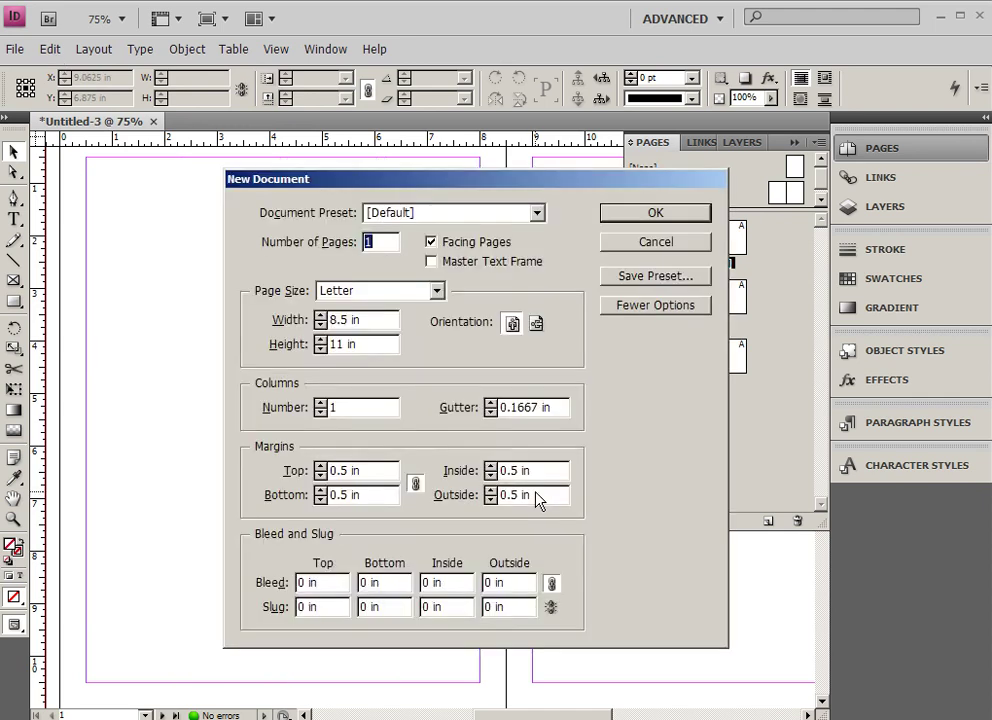
left_click(321, 403)
left_click(321, 403)
left_click(321, 403)
left_click(321, 403)
left_click(320, 403)
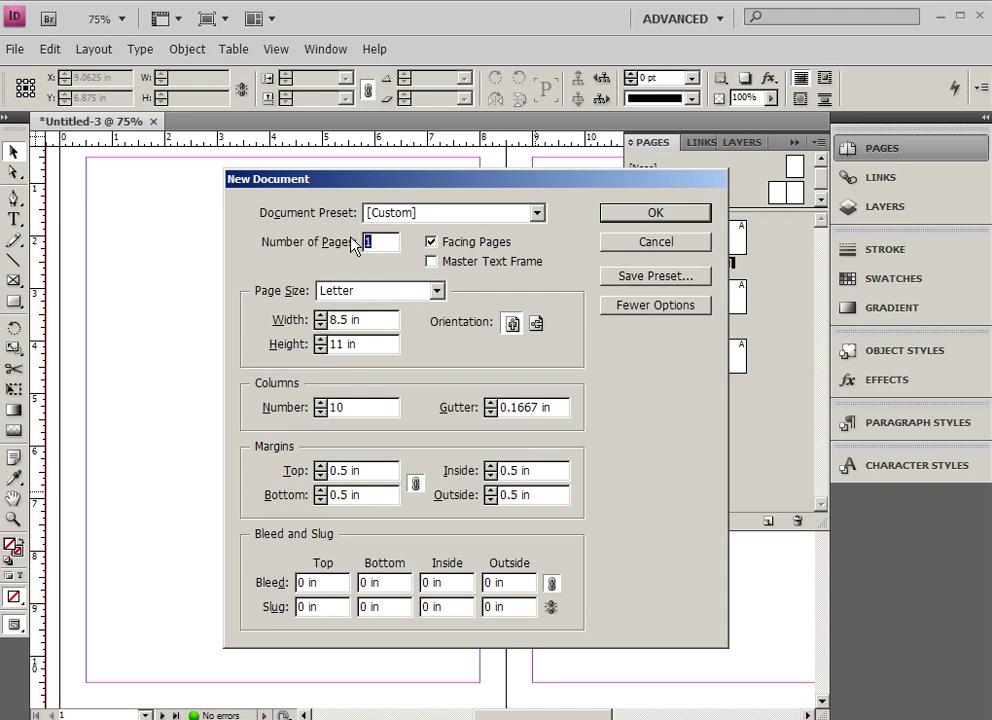
type("10")
left_click(680, 213)
Browse pages 2, 4, 7 and 6 of the new document, then close Untitled-4
left_click(704, 300)
left_click(714, 358)
left_click(733, 410)
left_click(705, 410)
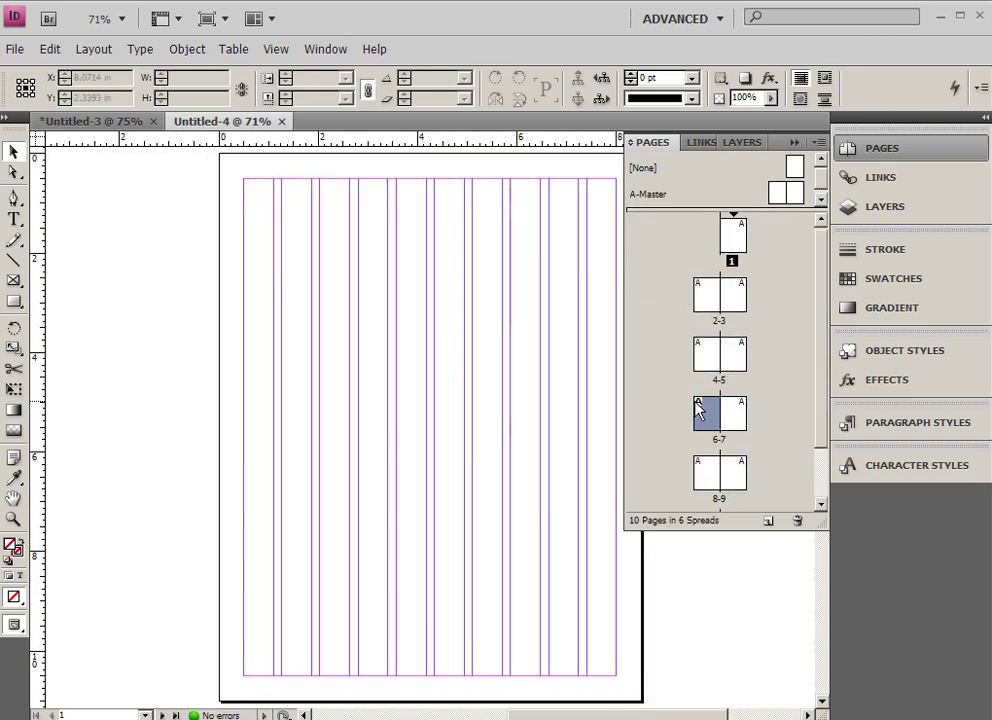
left_click(283, 121)
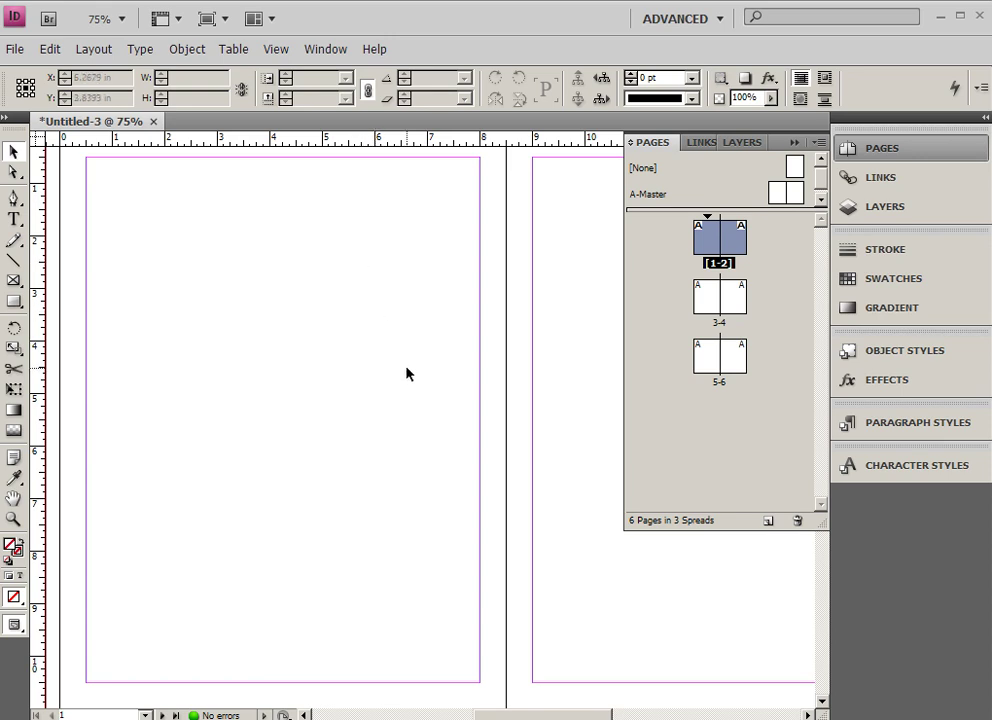
Switch to the browser, load 960.gs and scroll to its grid examples
key("alt+Tab")
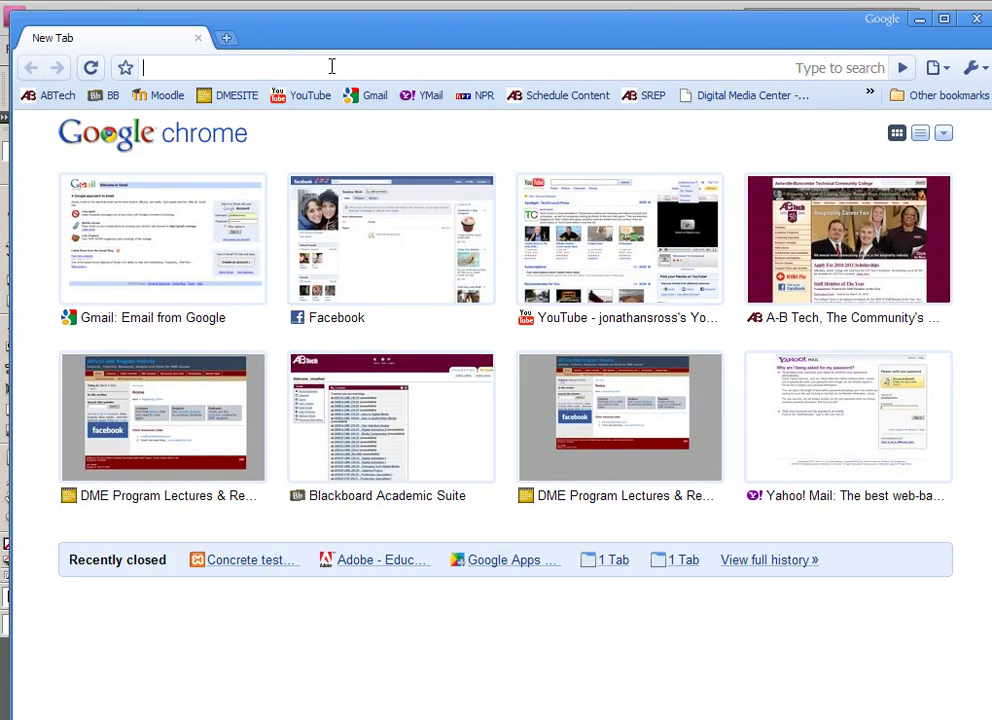
type("960.gs")
key("Return")
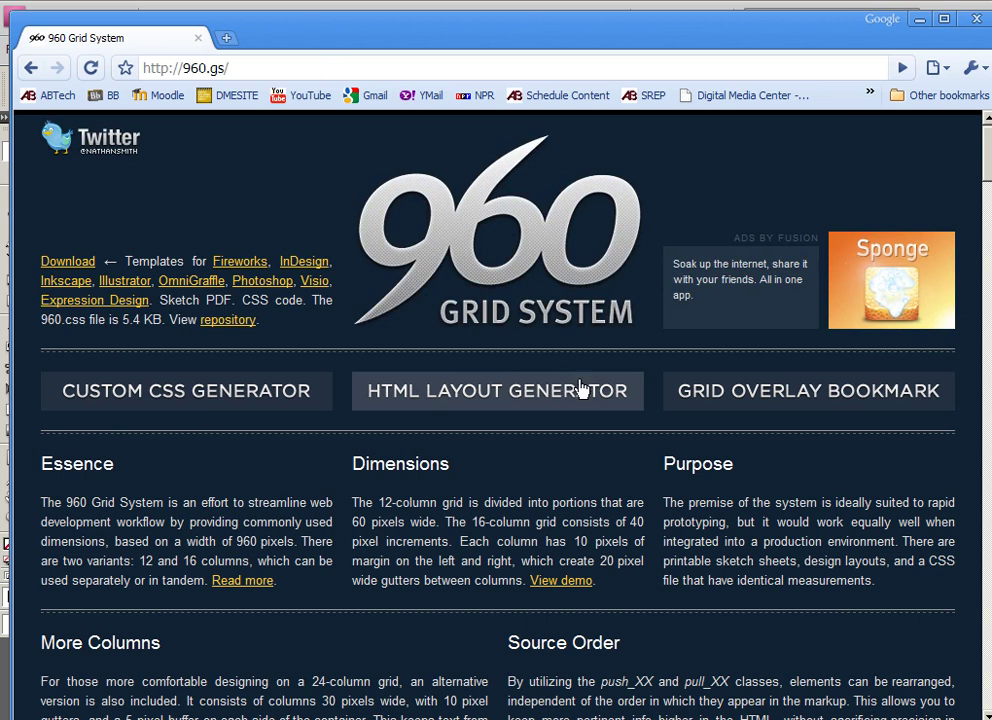
left_click(788, 403)
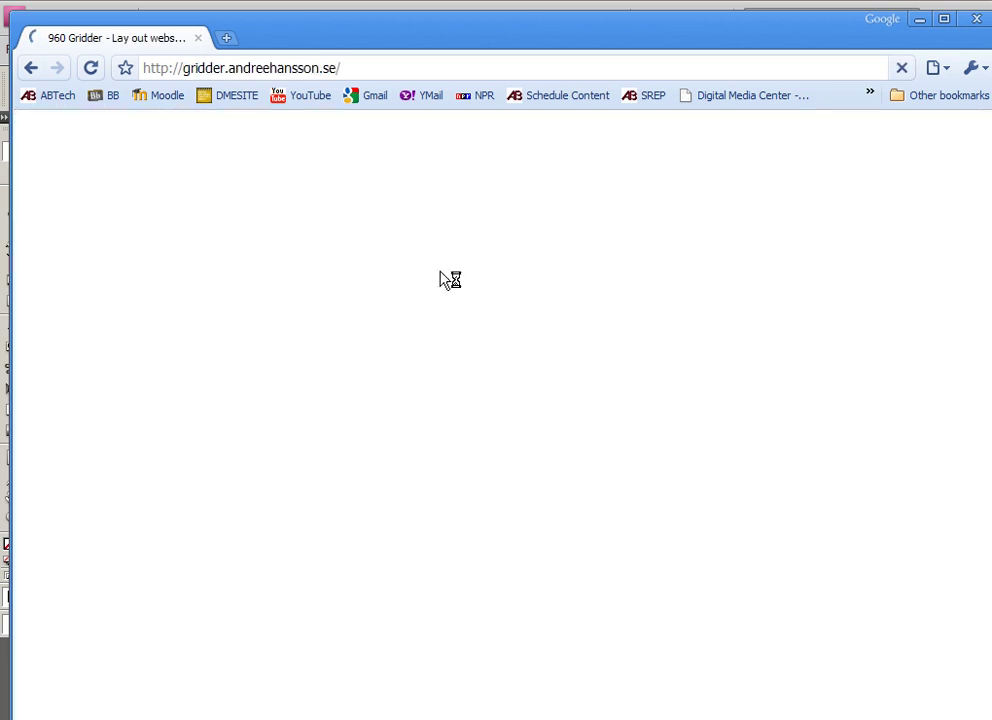
left_click(31, 68)
scroll(518, 502, "down", 6)
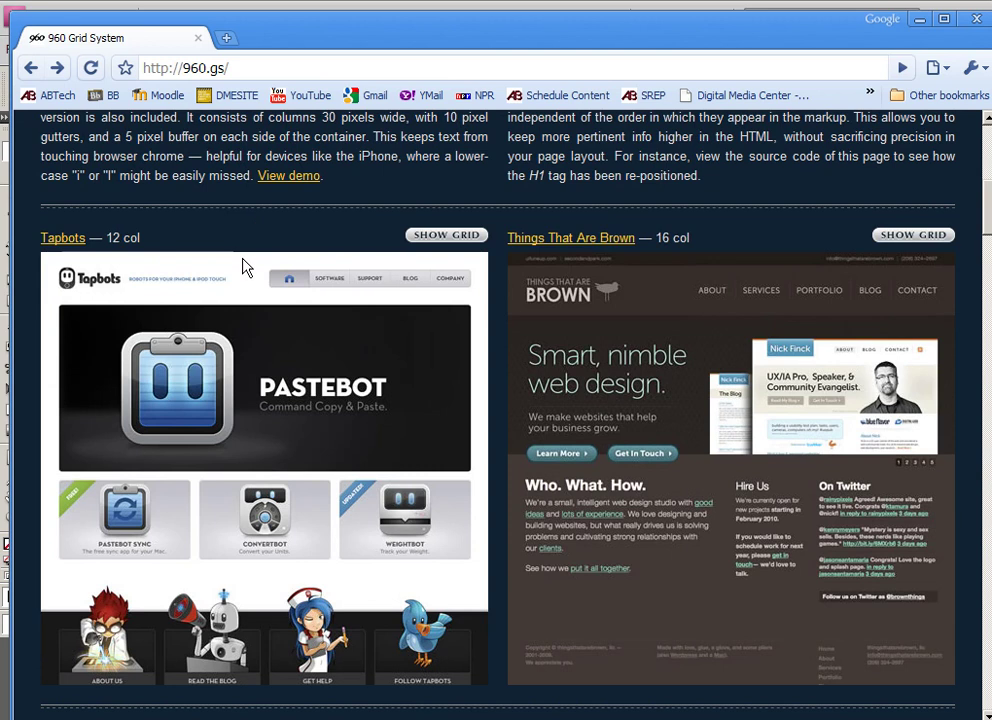
Show and hide the 12-column Tapbots and 16-column Things That Are Brown grid overlays
left_click(466, 240)
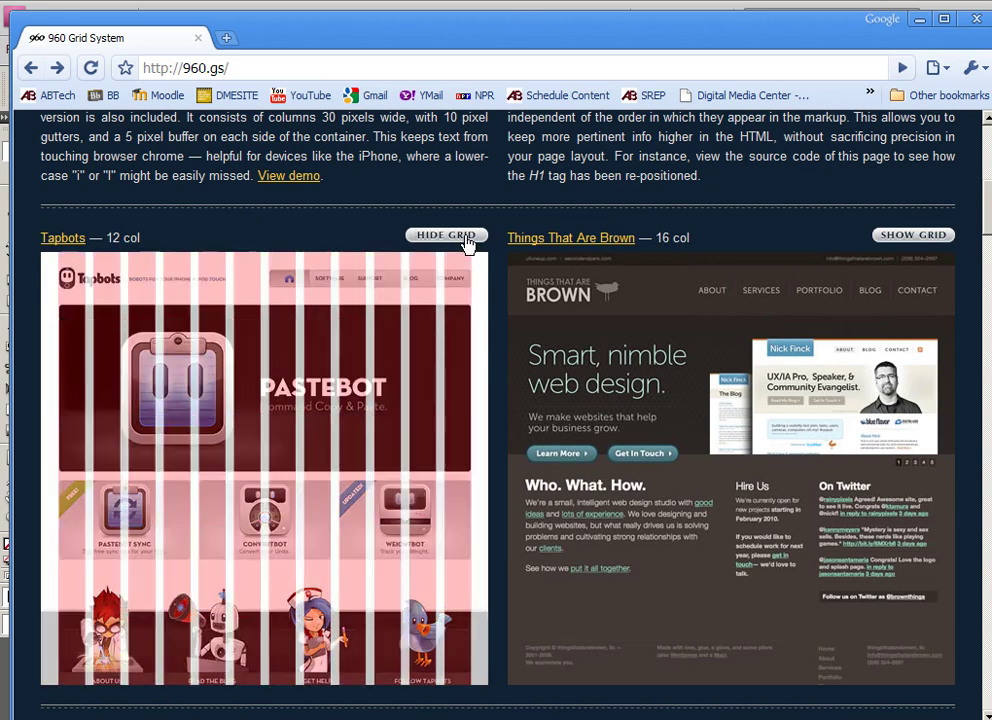
left_click(466, 240)
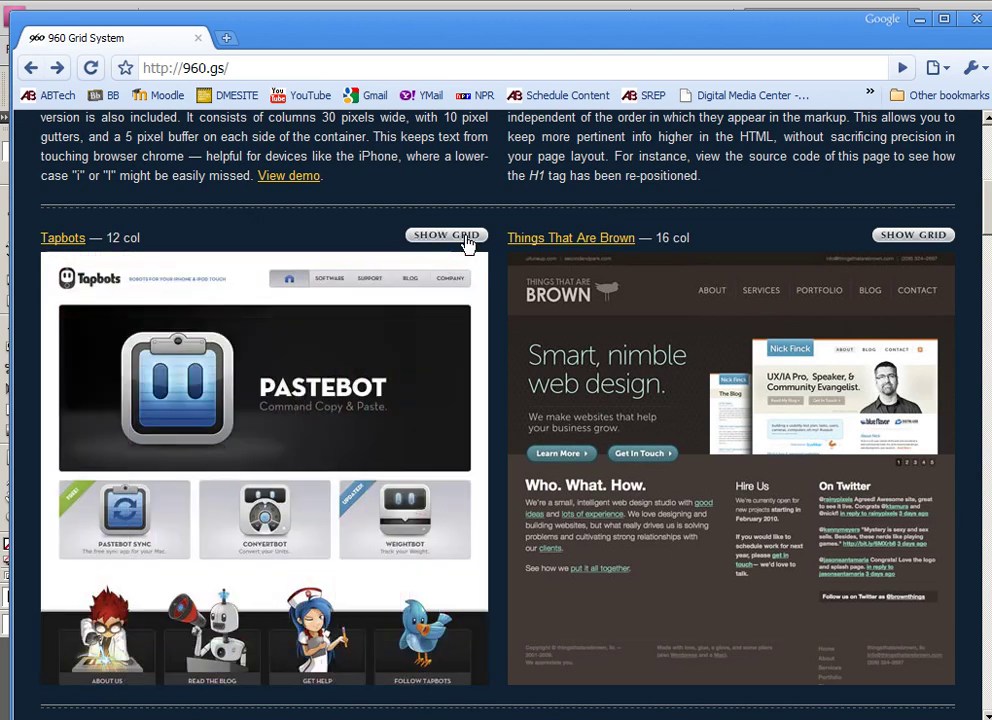
left_click(920, 238)
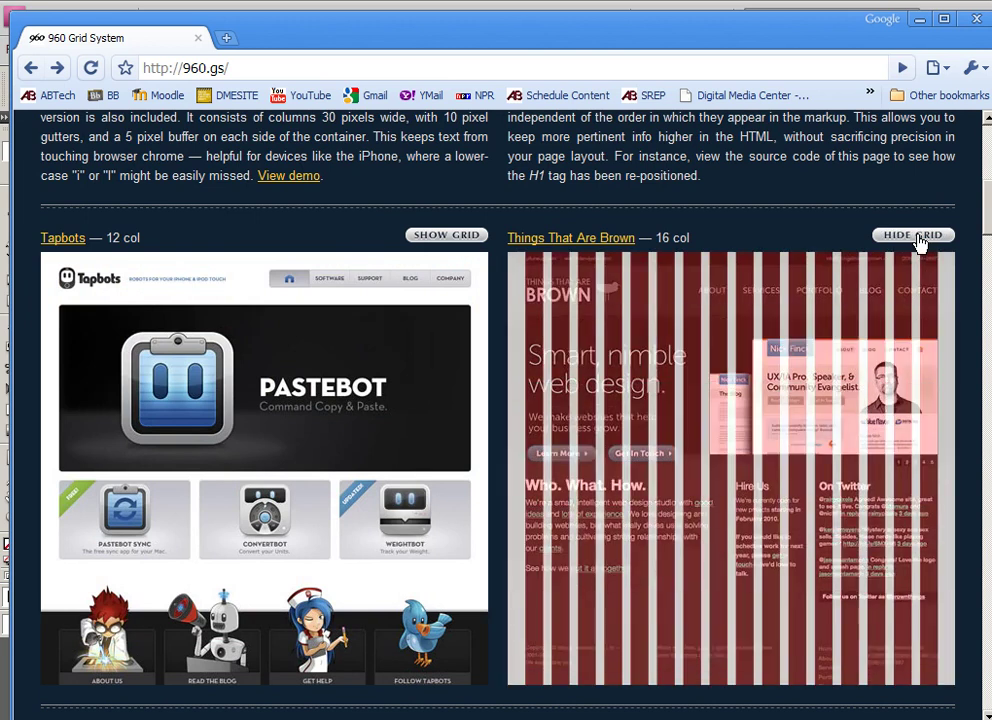
left_click(916, 238)
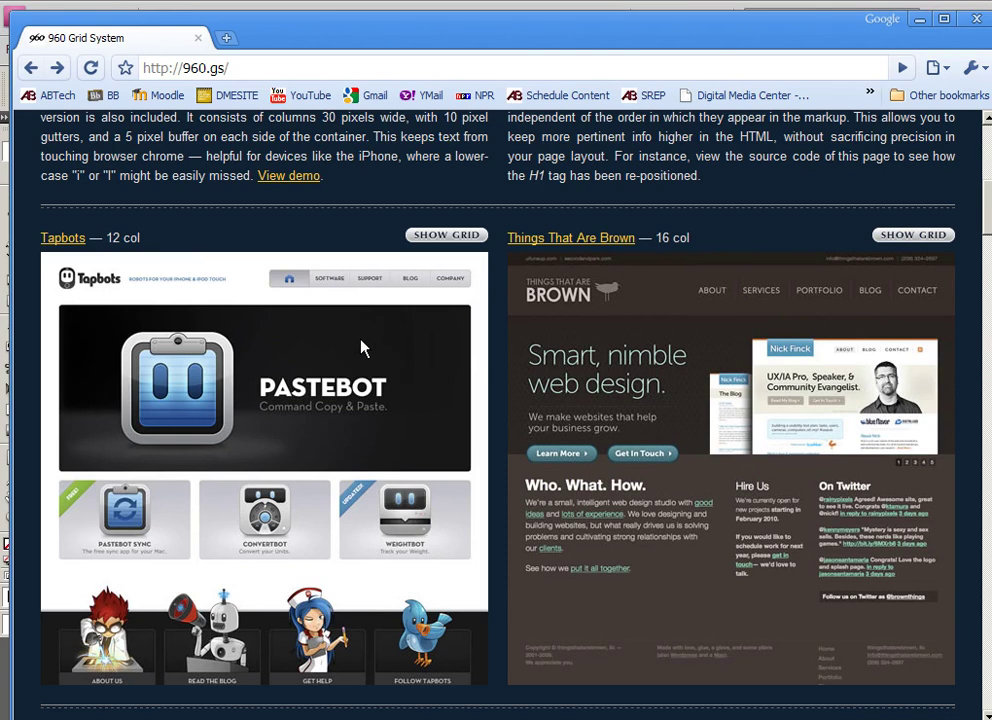
Minimize Chrome and choose File > Open in InDesign
left_click(919, 19)
left_click(18, 49)
left_click(42, 85)
Open 12 column grid SAMPLE.indd, check it in Preview mode, then return to Normal
double_click(384, 170)
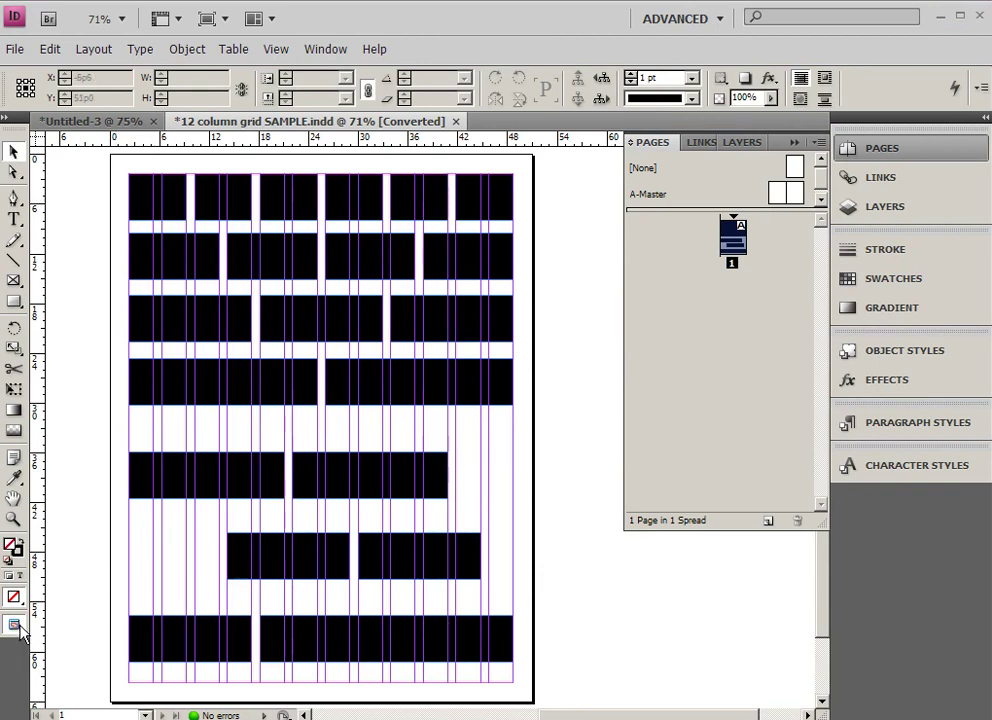
left_click_drag(20, 630, 62, 644)
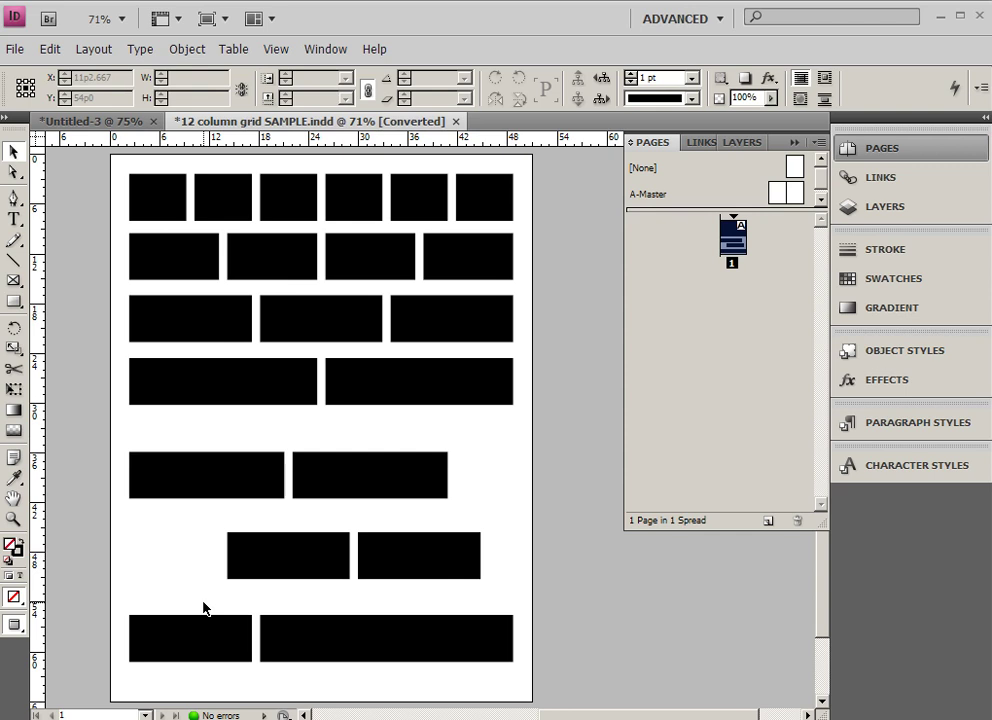
left_click(22, 630)
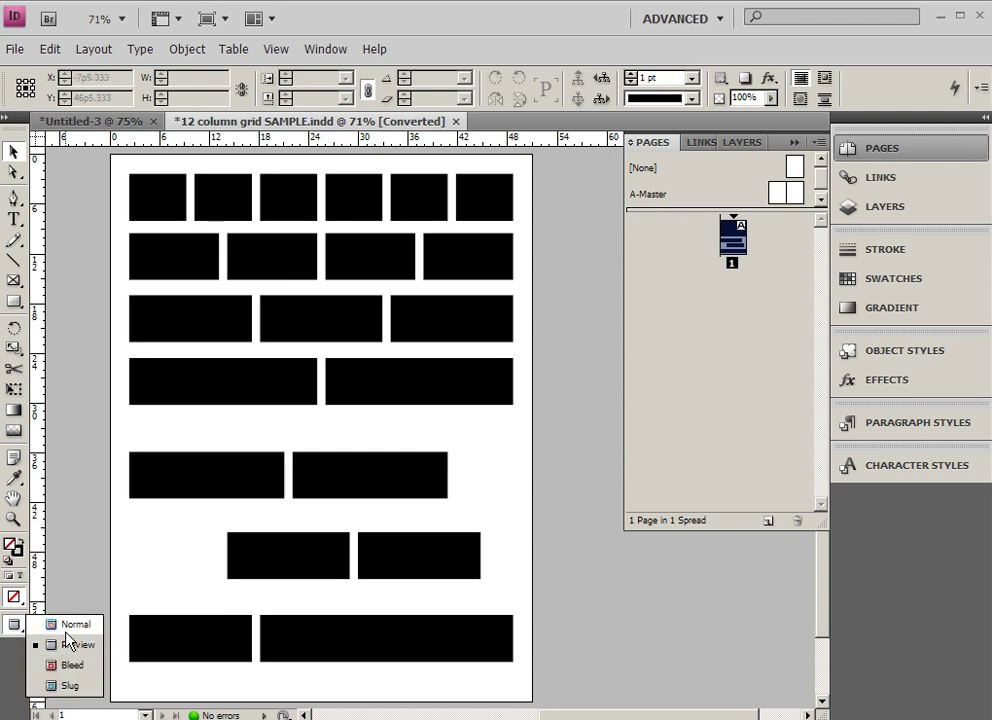
left_click(70, 628)
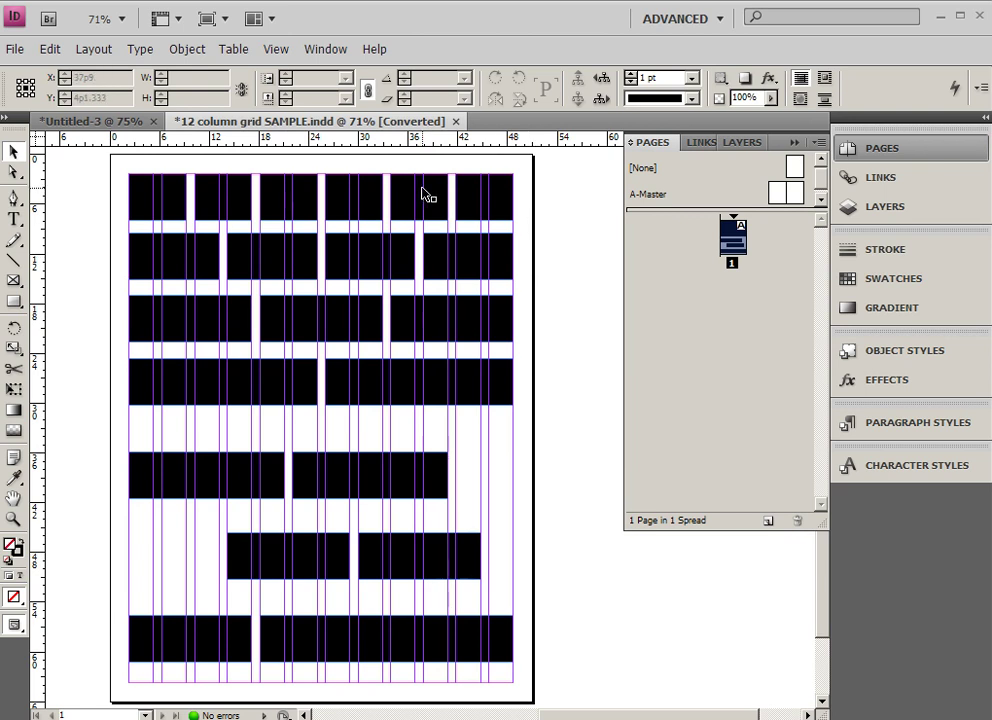
Turn on Enable Layout Adjustment under Layout > Layout Adjustment and confirm
left_click(92, 50)
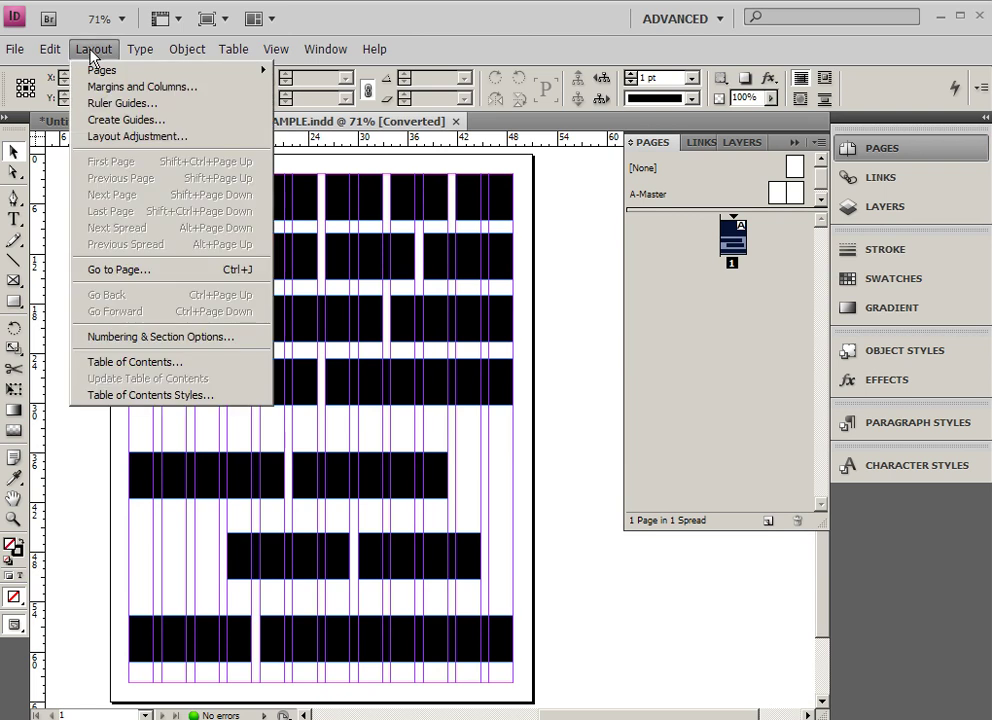
left_click(105, 138)
left_click(343, 305)
left_click(343, 305)
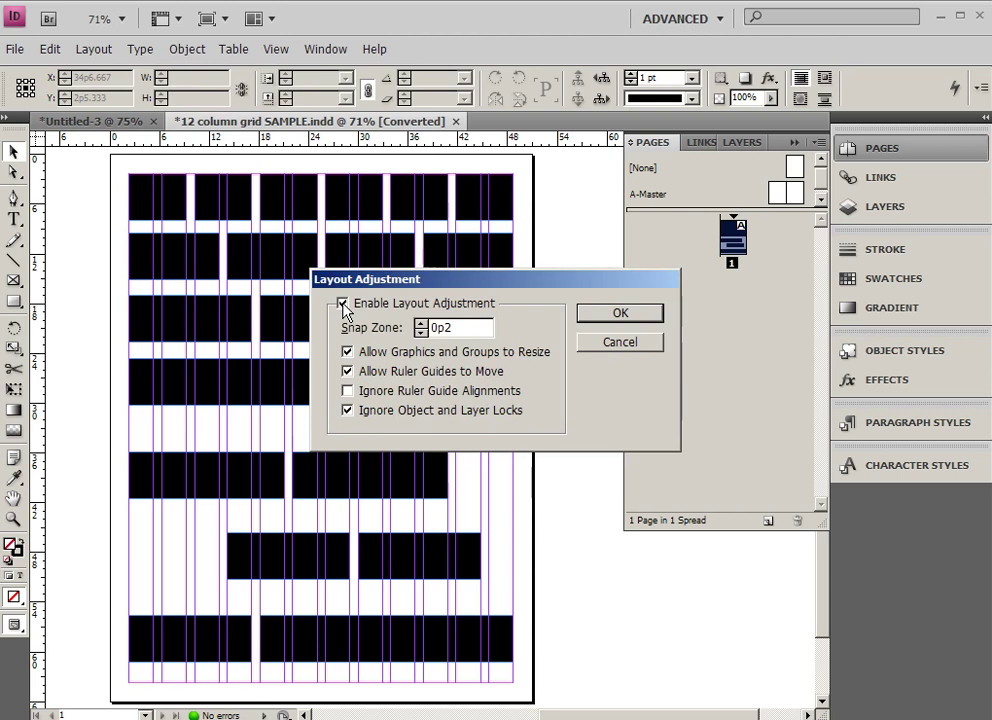
left_click(343, 305)
left_click(343, 305)
left_click(616, 315)
left_click(96, 50)
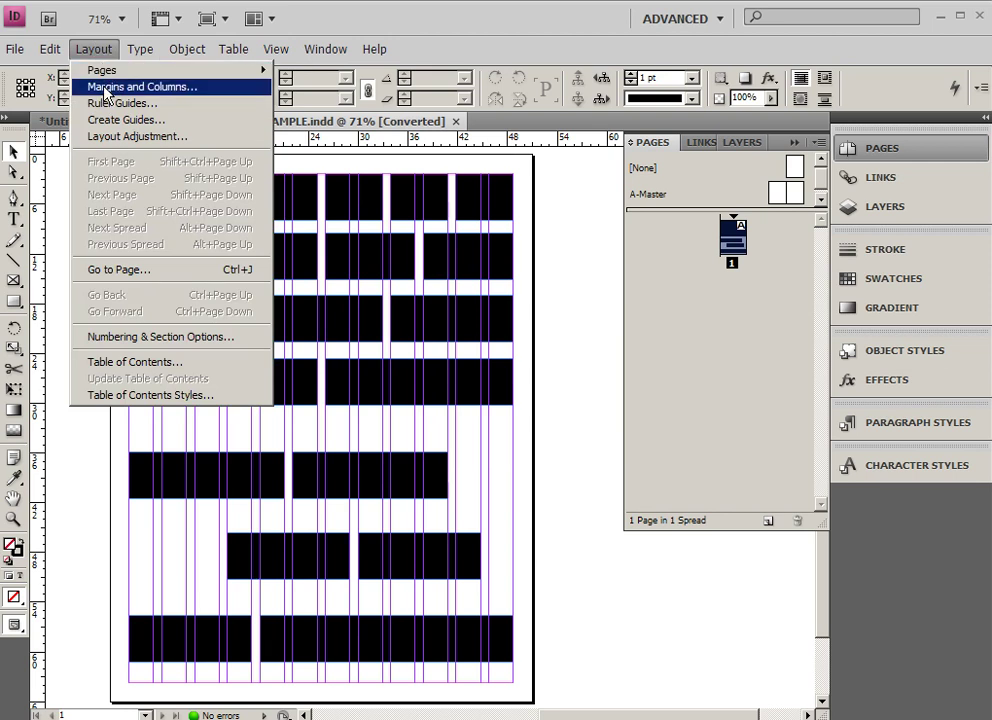
Open Margins and Columns and widen the gutter to 1p6
left_click(106, 88)
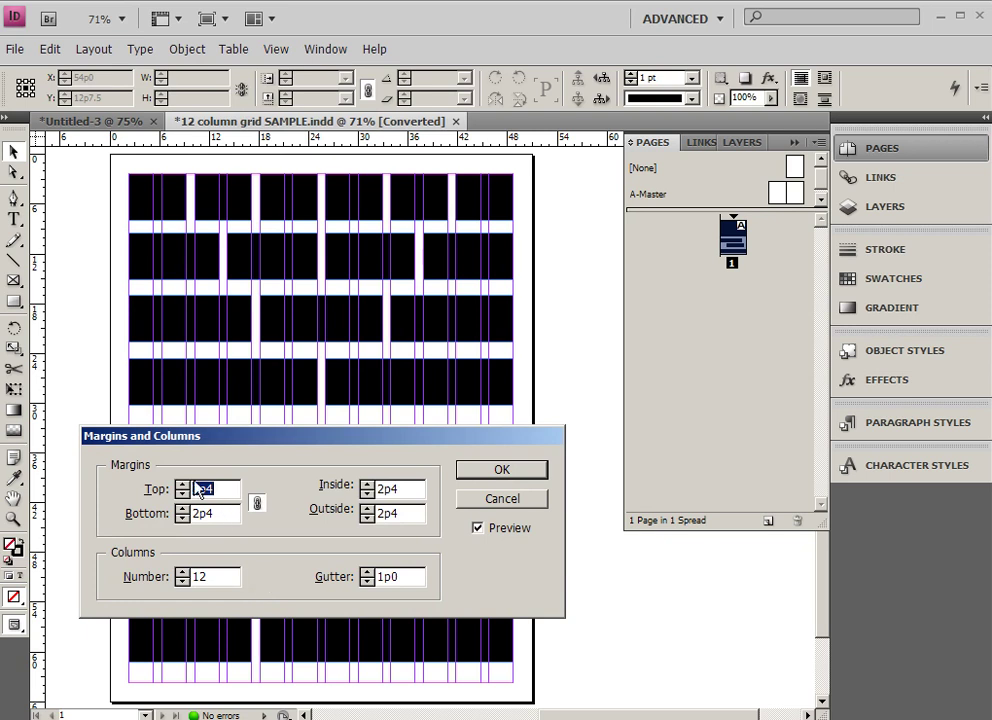
left_click(367, 575)
left_click(367, 575)
left_click(367, 575)
left_click(367, 575)
left_click(367, 575)
left_click(367, 575)
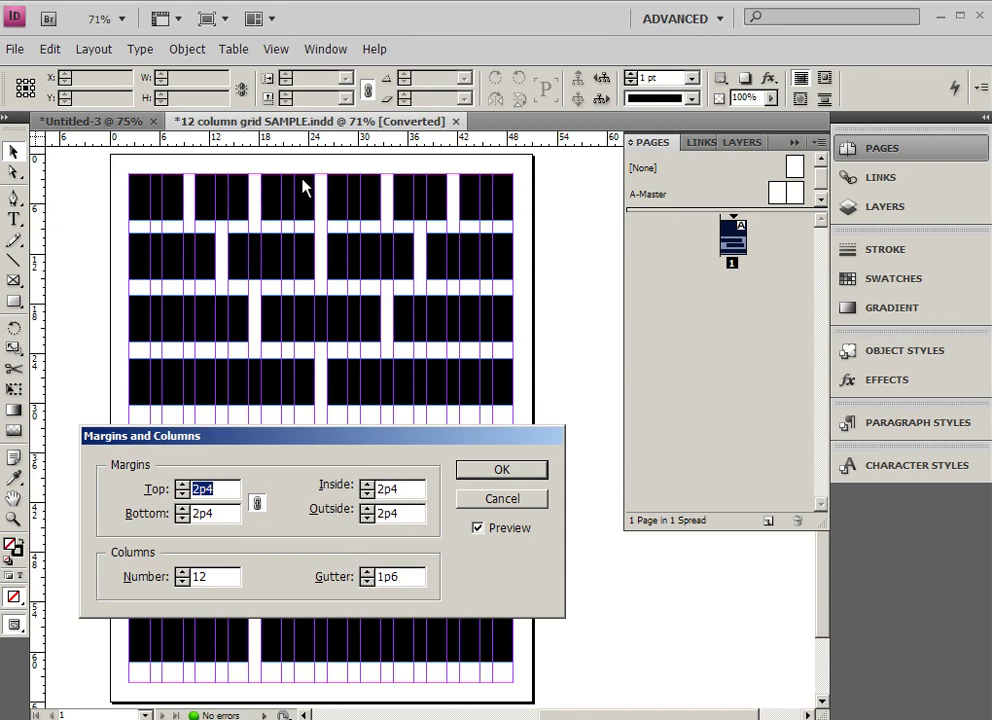
Raise the linked margins to 3p3, then bring them back down to 2p2
left_click(182, 485)
left_click(182, 485)
left_click(182, 485)
left_click(182, 485)
left_click(182, 485)
left_click(182, 485)
left_click(182, 485)
left_click(182, 486)
left_click(182, 486)
left_click(182, 486)
left_click(182, 486)
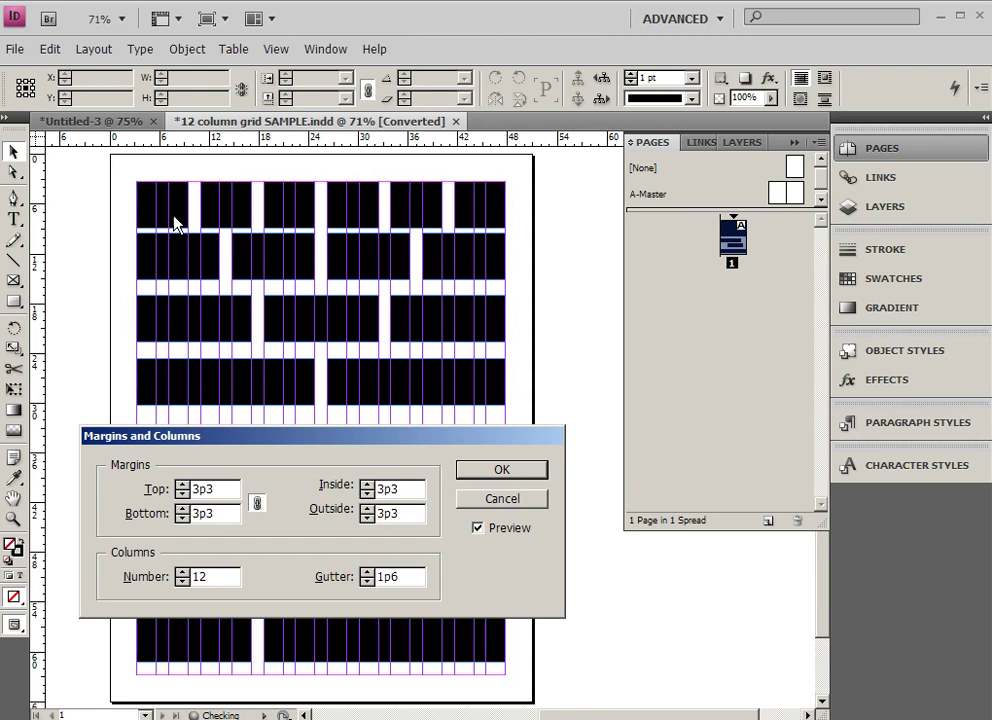
left_click(182, 494)
left_click(182, 494)
left_click(182, 494)
left_click(182, 494)
left_click(182, 494)
left_click(182, 494)
left_click(182, 494)
left_click(182, 494)
left_click(182, 494)
left_click(182, 494)
left_click(182, 494)
left_click(182, 494)
left_click(182, 494)
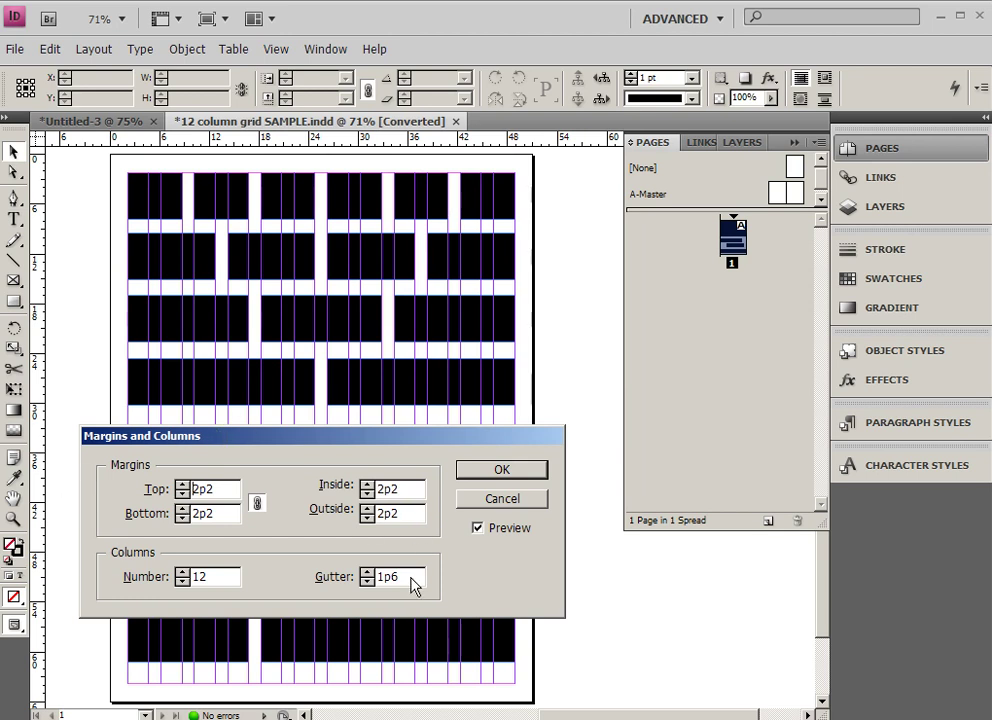
Widen the gutter further to 2p0
left_click(367, 572)
left_click(367, 572)
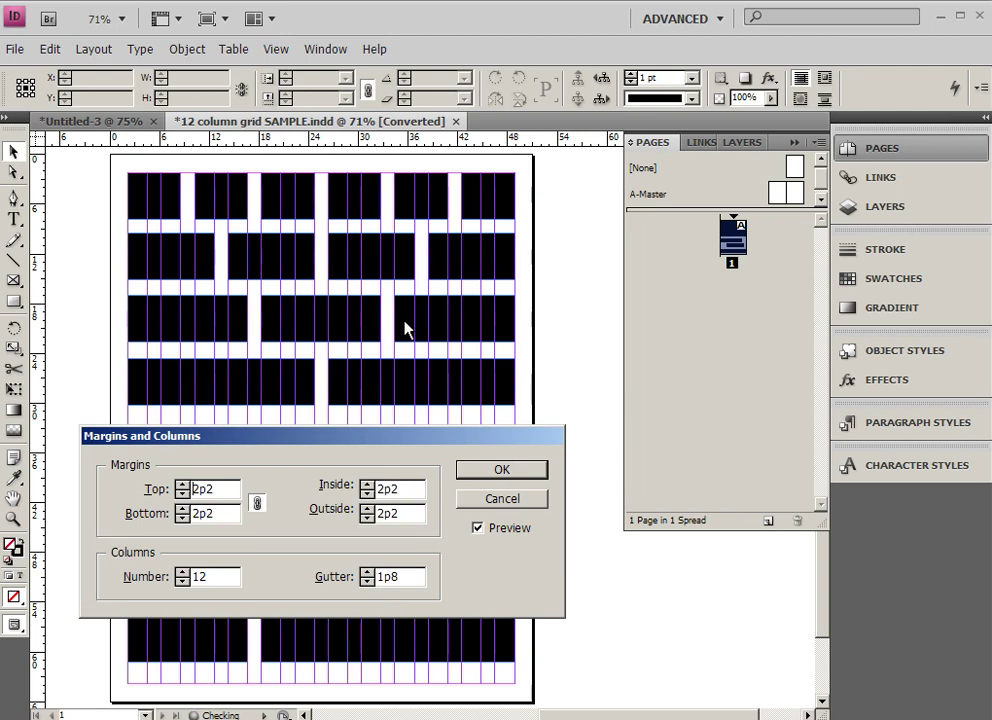
left_click(367, 573)
left_click(367, 572)
left_click(367, 572)
left_click(367, 572)
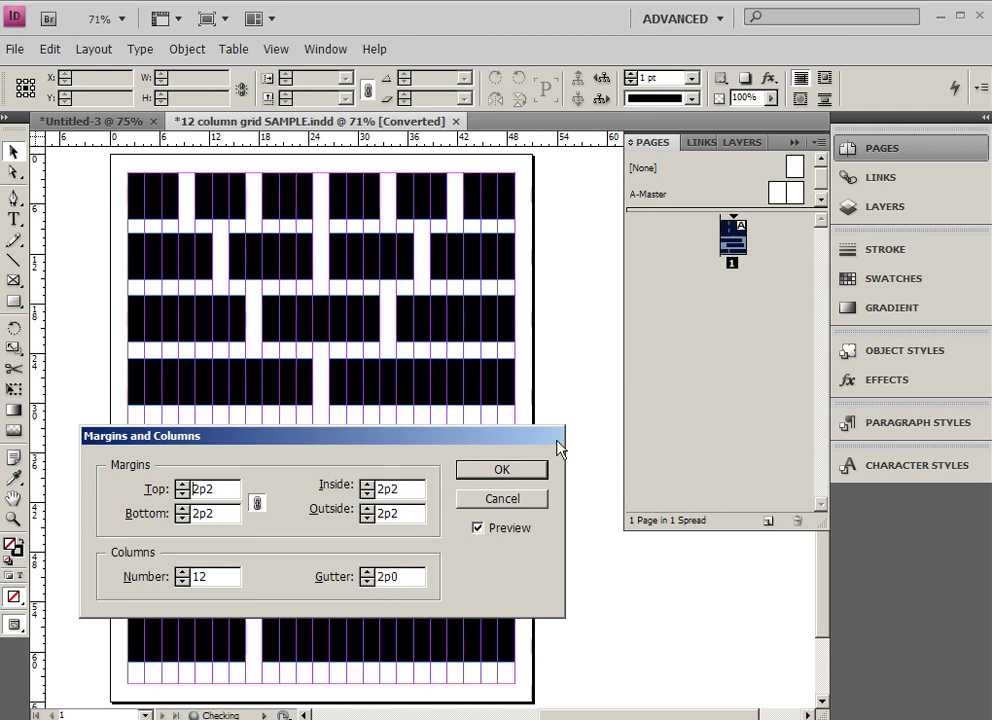
Apply the 2p2 margins and 2p0 gutter, then view the page in Preview mode
left_click(510, 474)
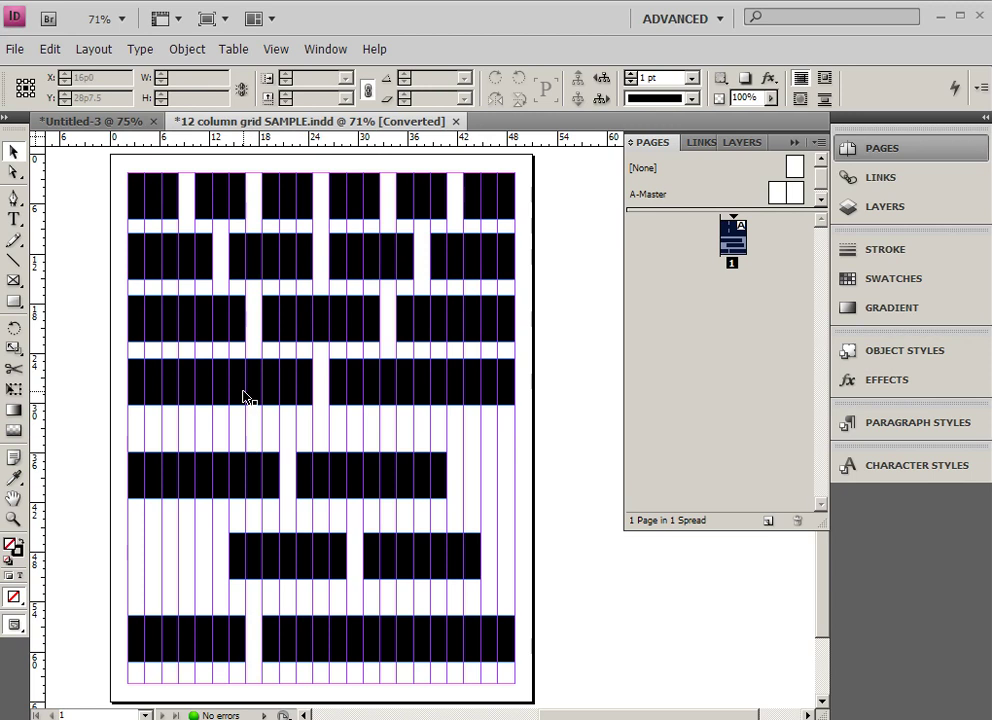
left_click(207, 18)
left_click(228, 62)
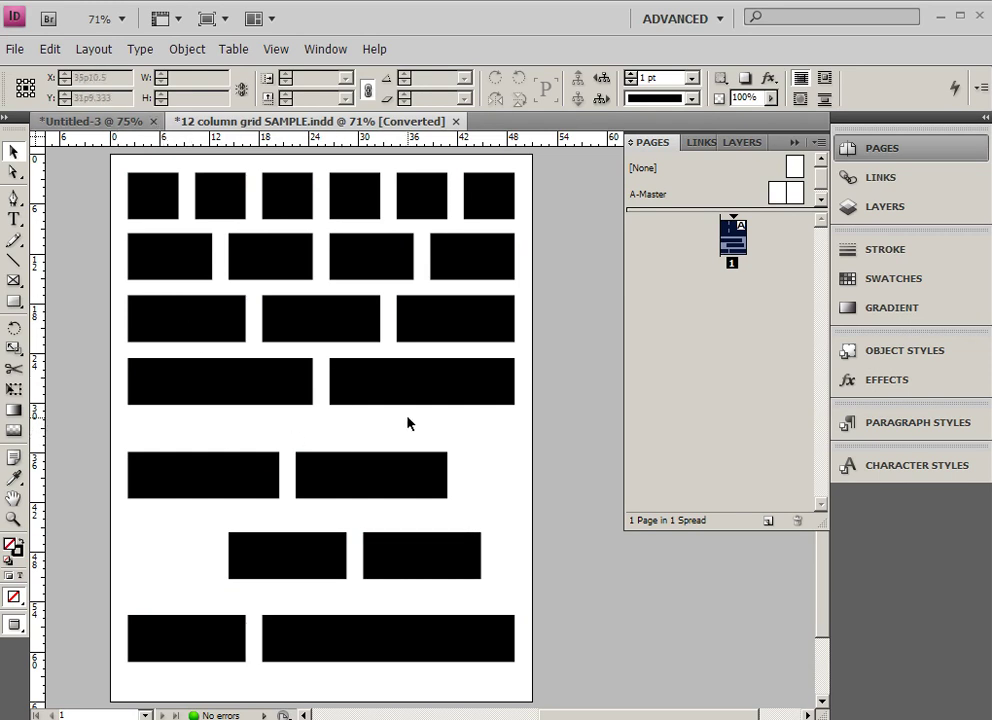
Switch to Untitled-3 and set its spread to 12 columns in Margins and Columns
left_click(65, 125)
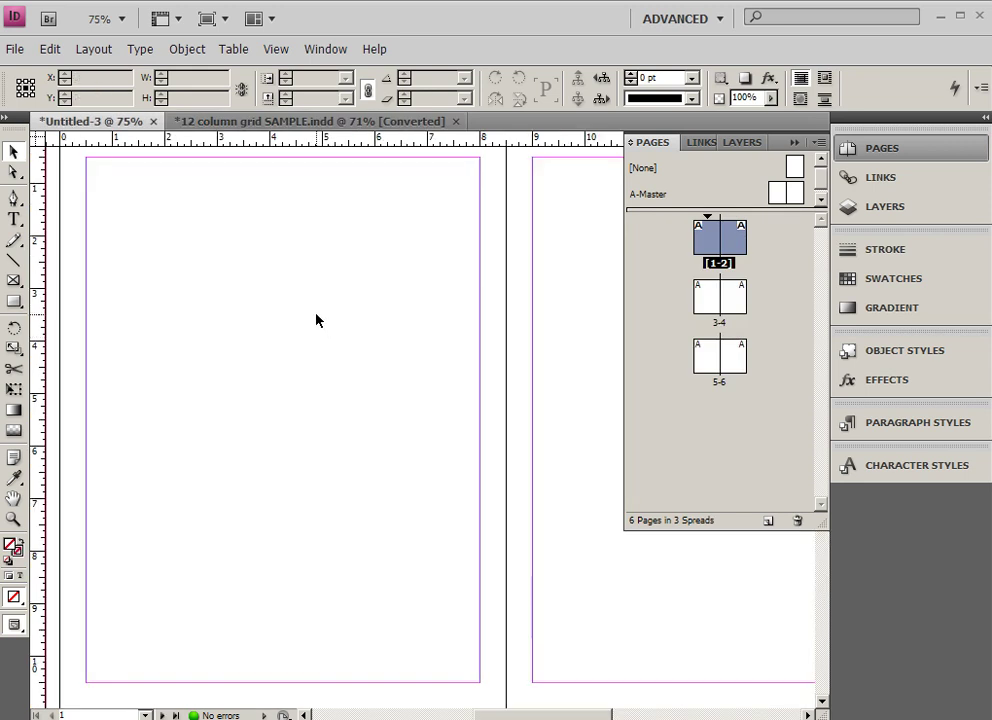
left_click(93, 49)
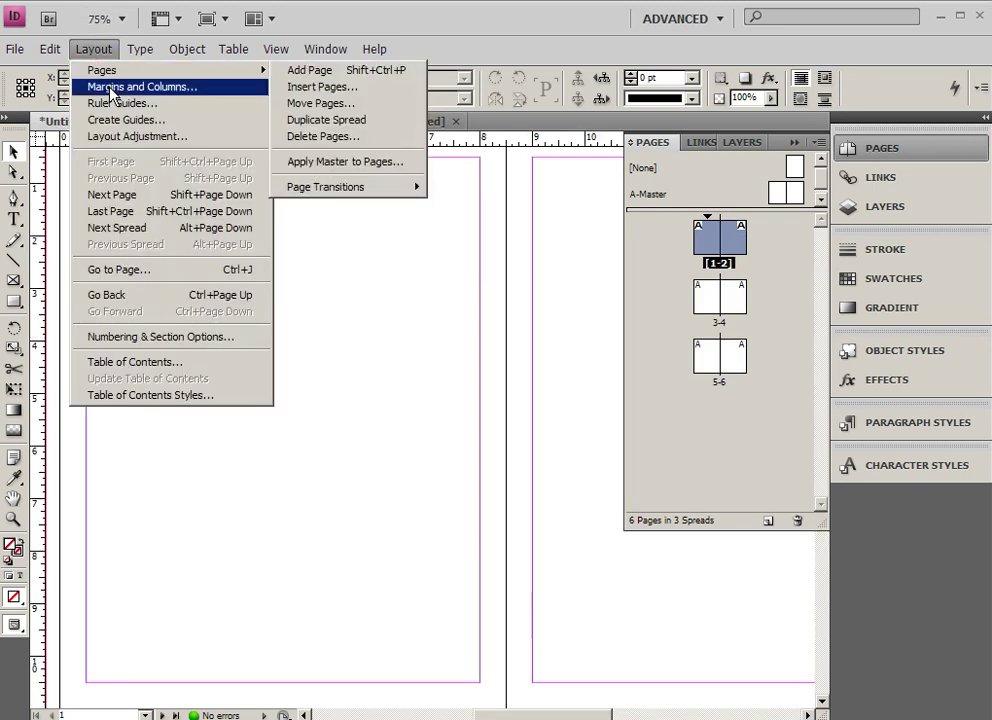
left_click(140, 86)
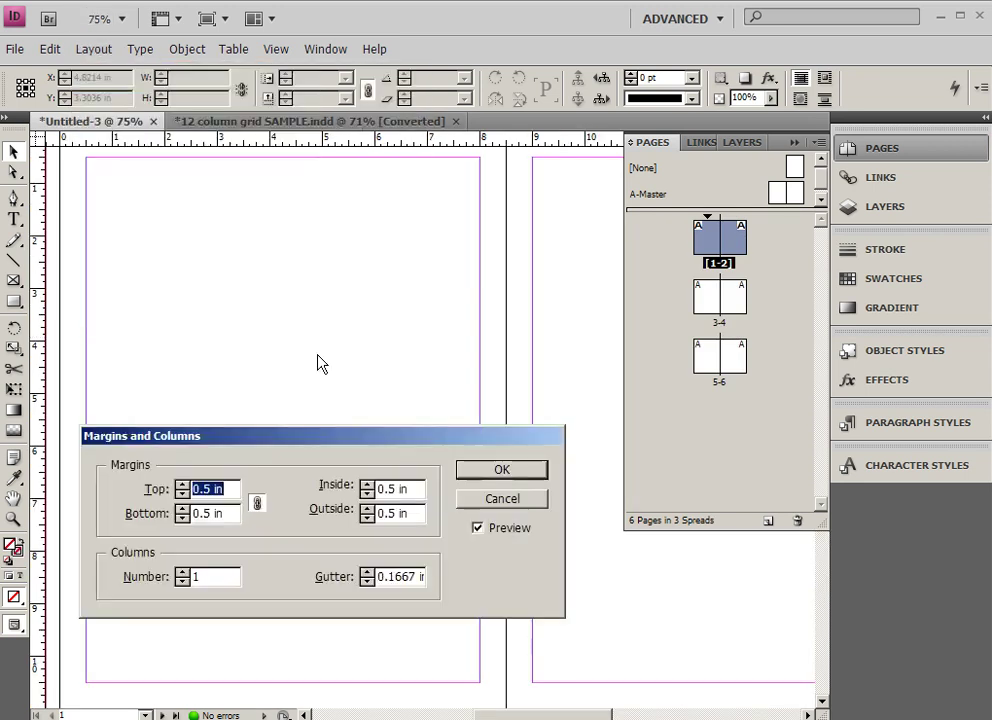
left_click(181, 572)
left_click(181, 572)
left_click(181, 572)
left_click(181, 572)
left_click(181, 572)
left_click(181, 572)
left_click(181, 572)
left_click(181, 572)
left_click(181, 572)
left_click(181, 572)
left_click(181, 572)
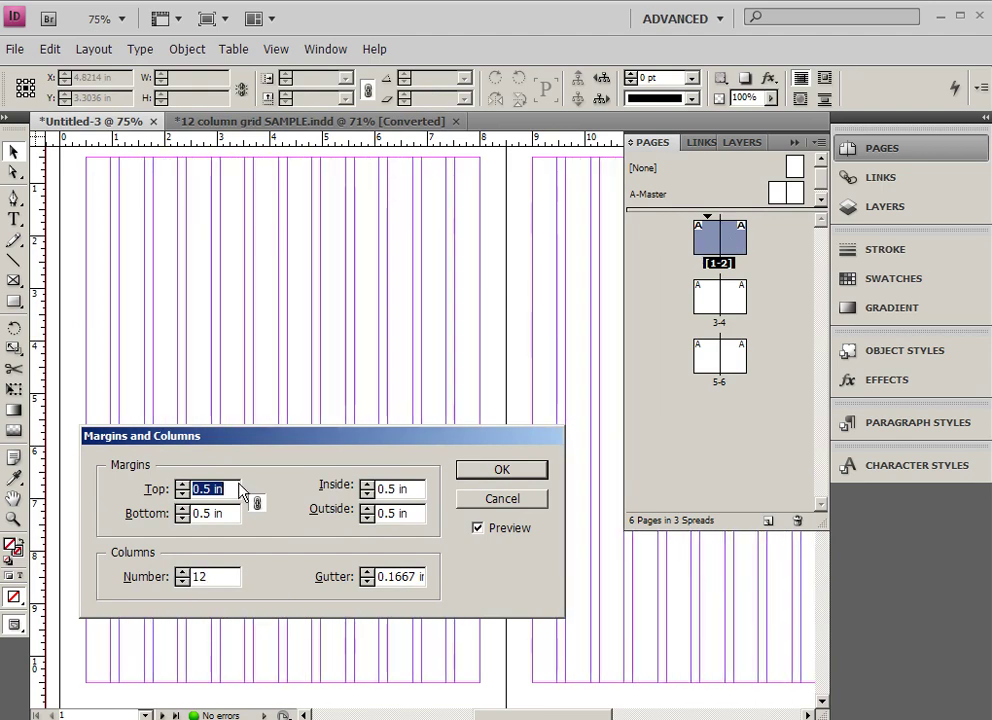
left_click(503, 472)
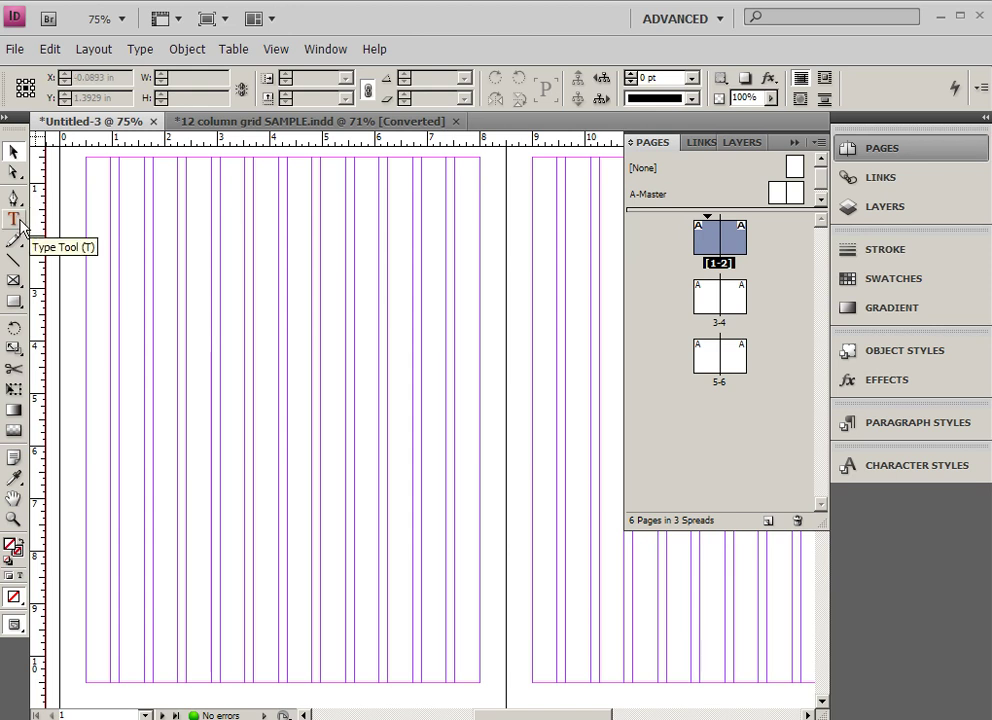
Draw a small text frame in the left page's top-left grid columns and type a line of test characters
left_click(20, 221)
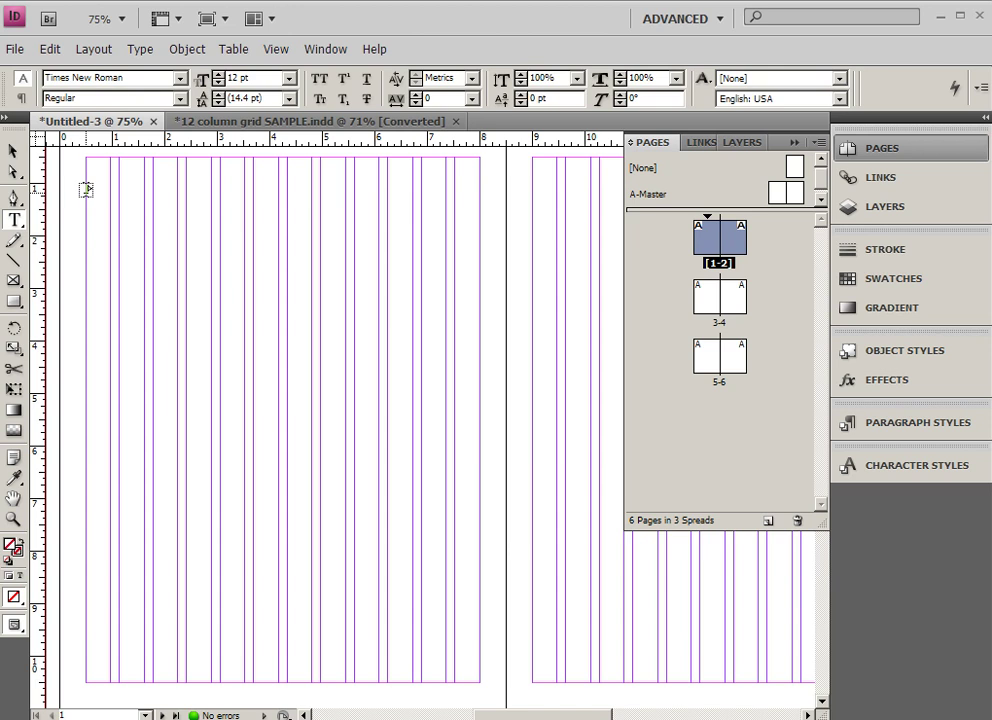
left_click_drag(87, 190, 143, 270)
type("ccgsdfgsdfgsdfg")
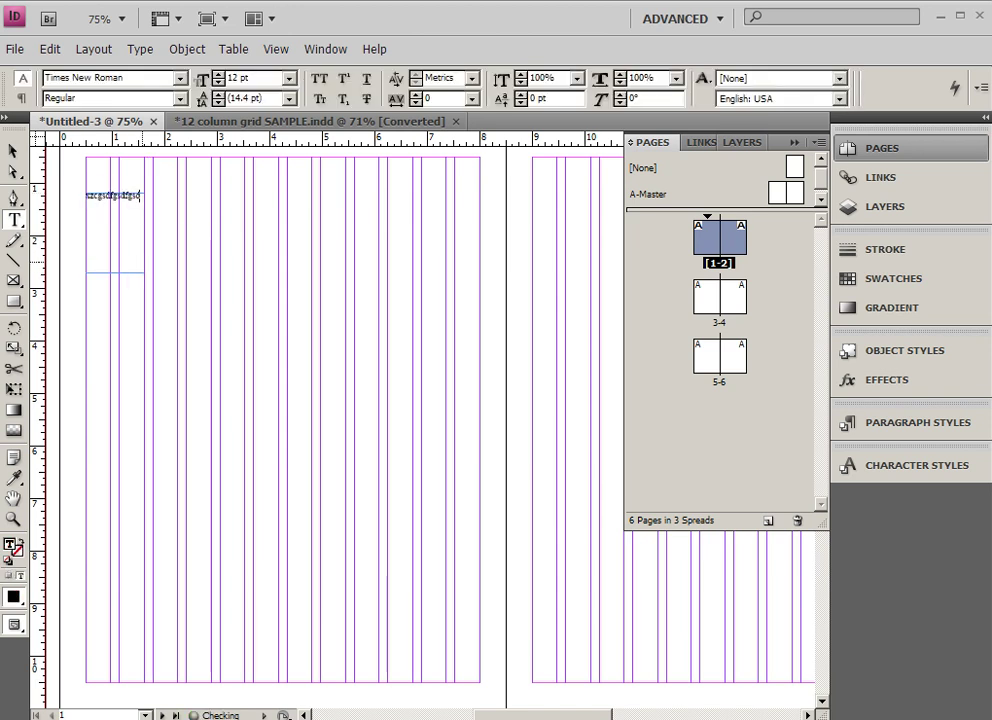
type("sdfgsdfgsdfgsdfgsdfgsdfgsdfg")
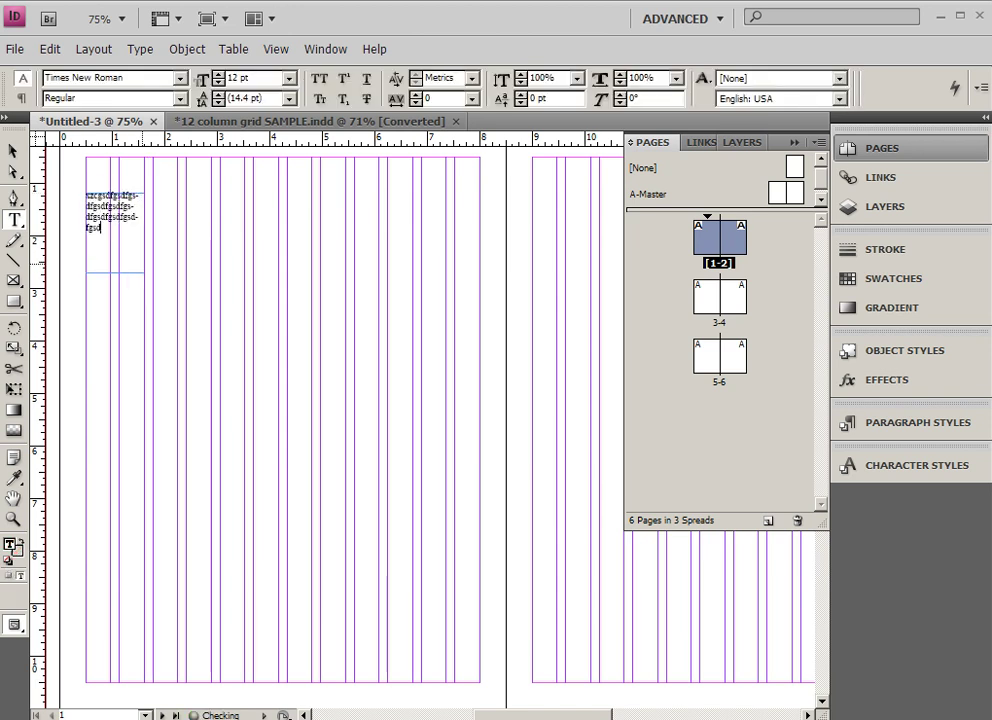
type("sdfgsdfgsdfgsdfgsdfg")
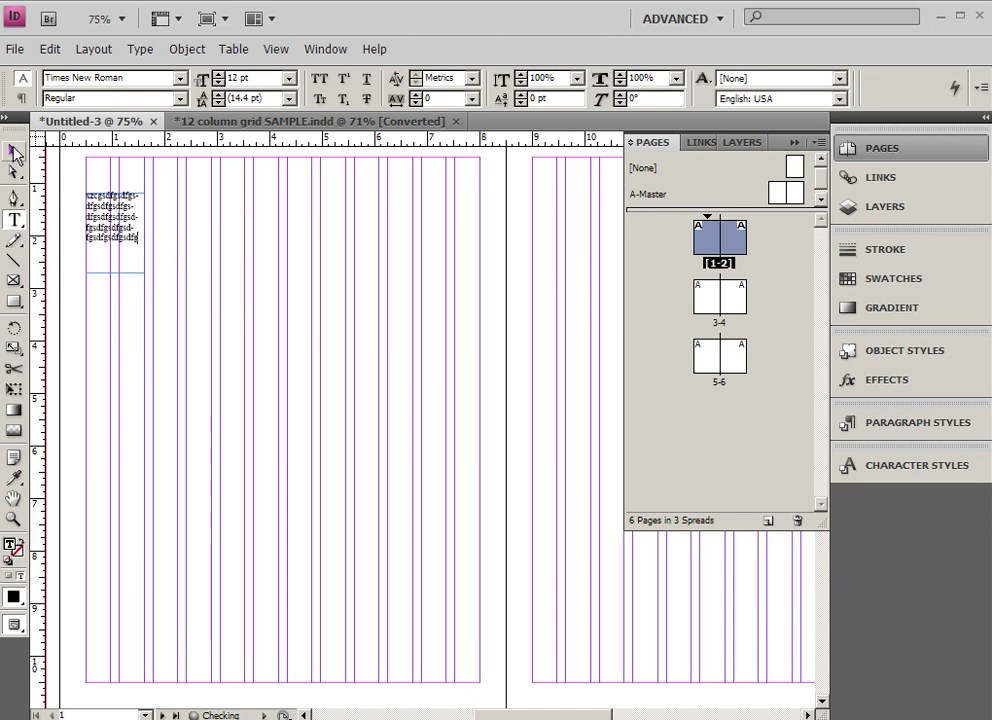
left_click(16, 153)
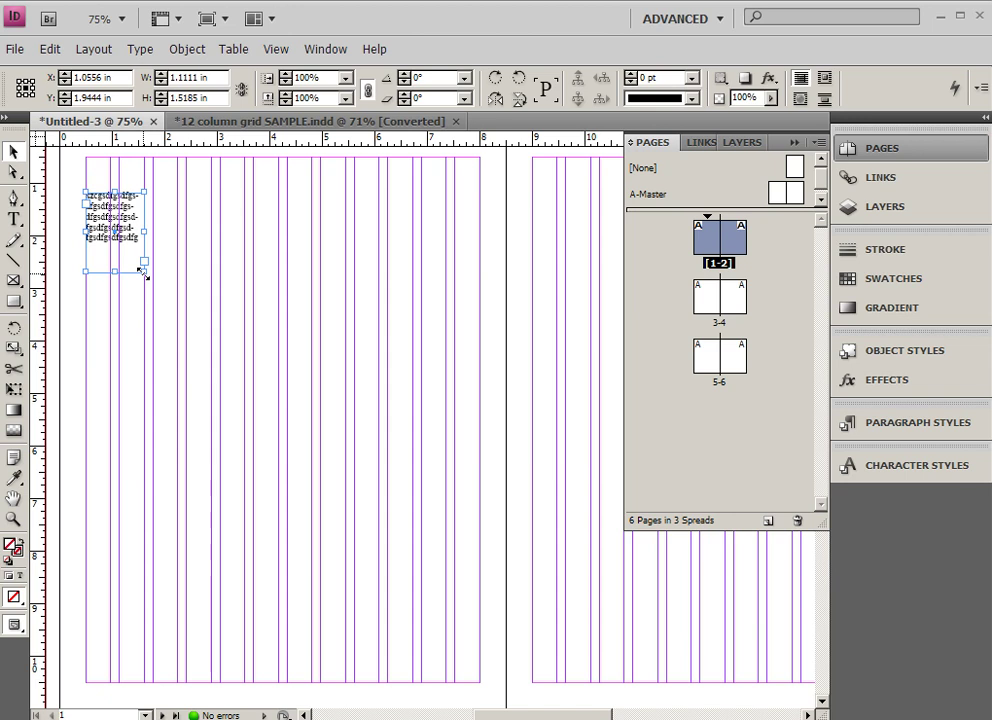
Fill the frame with placeholder text and resize it to 7.5 × 3.9444 in, spanning all 12 columns
left_click_drag(140, 268, 211, 605)
left_click(100, 51)
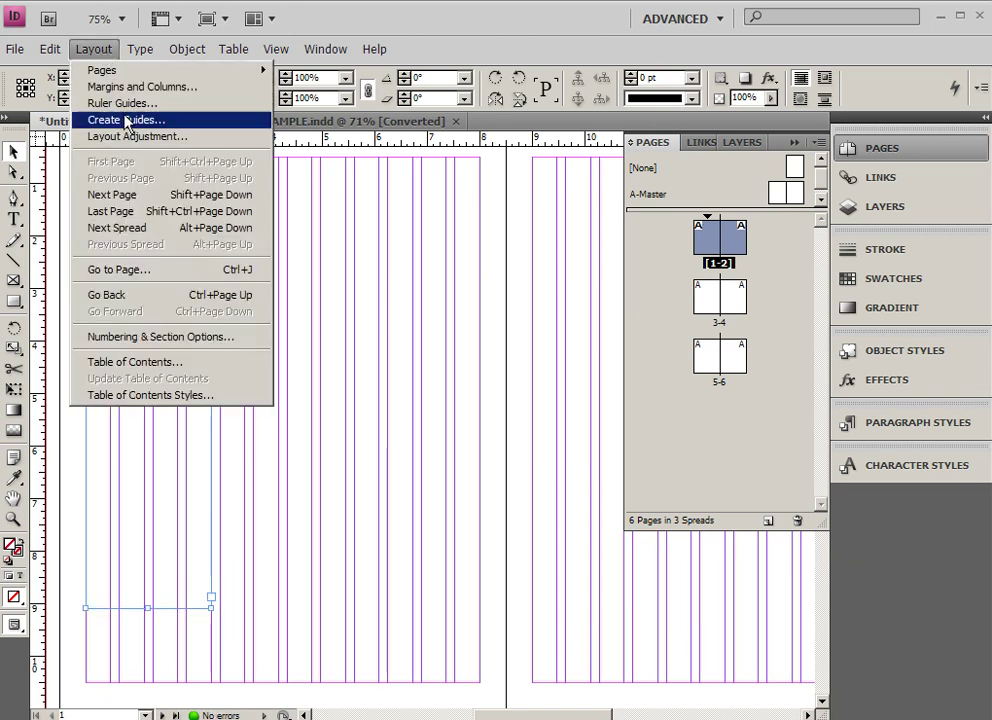
mouse_move(138, 49)
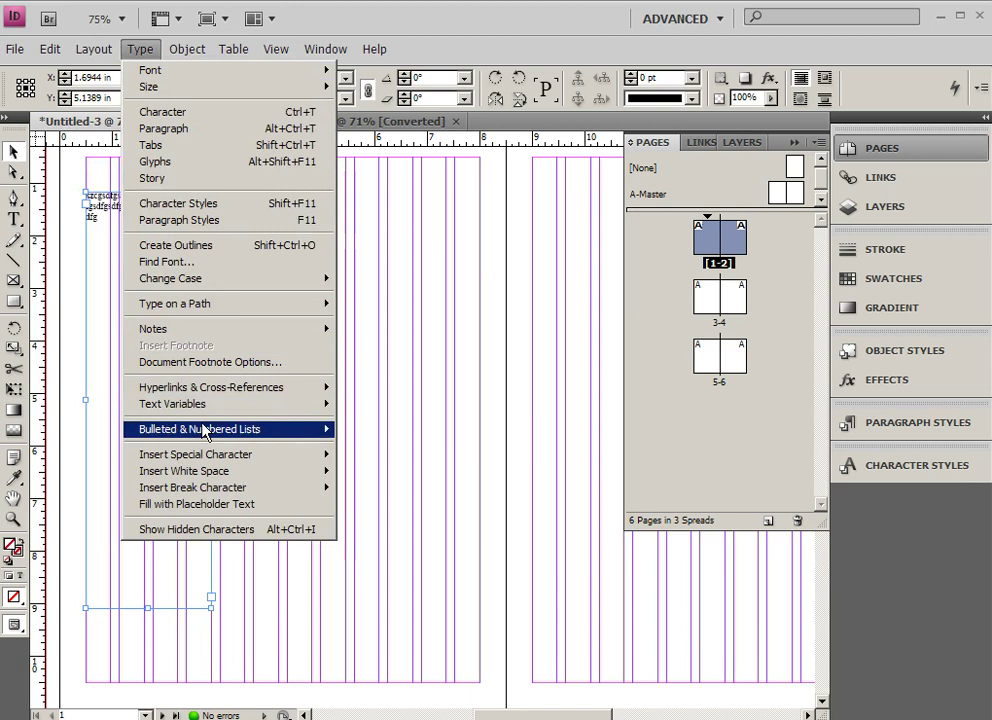
left_click(203, 508)
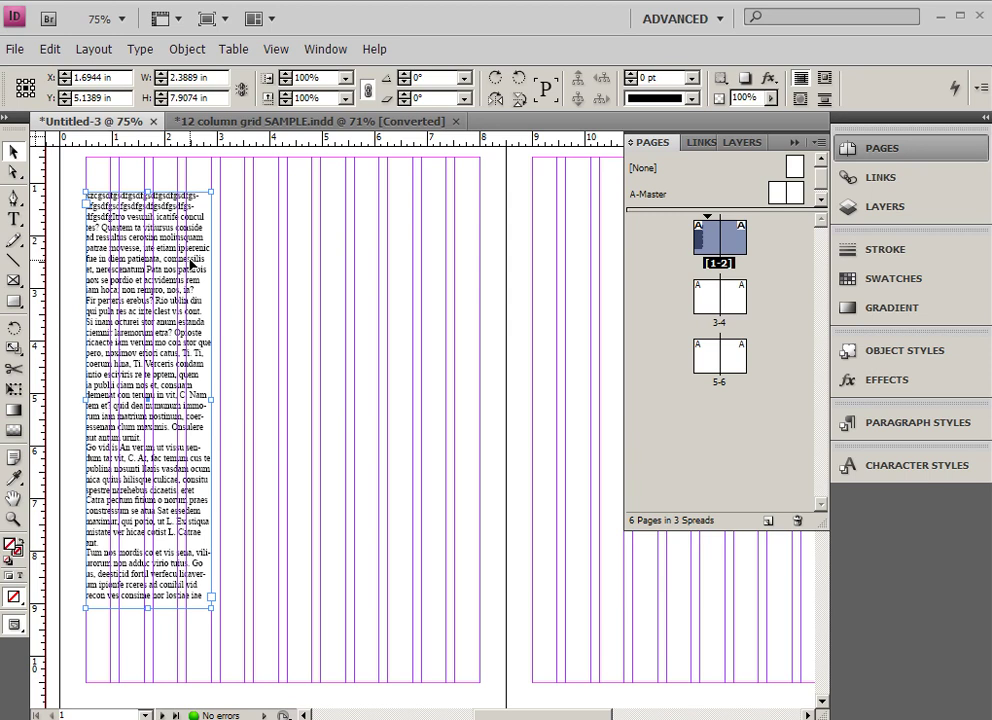
left_click_drag(211, 607, 479, 400)
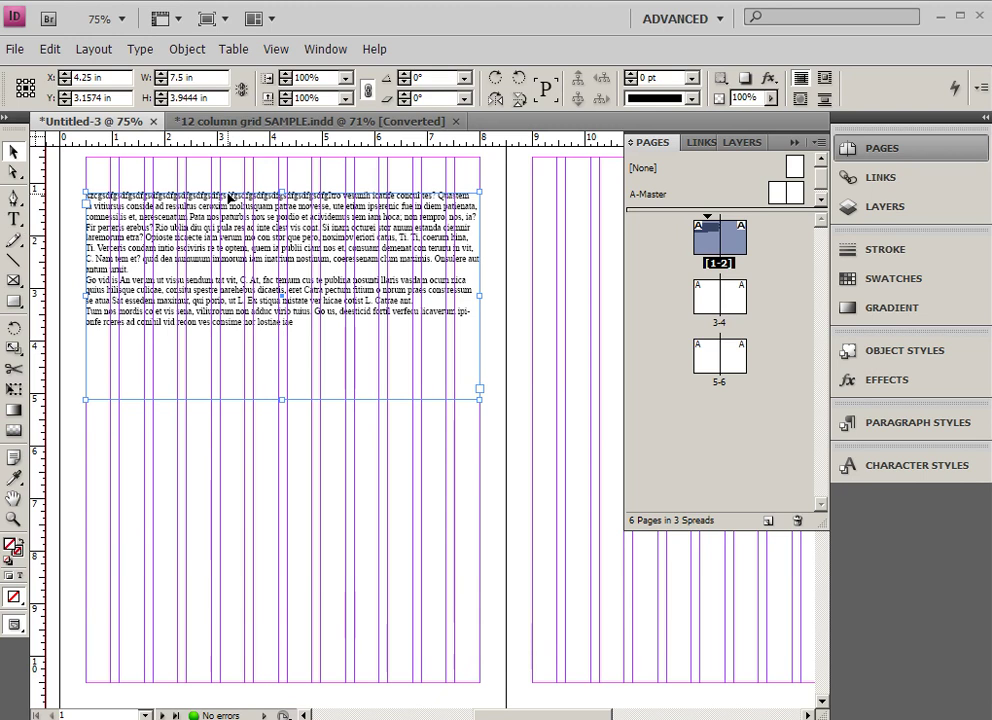
Set the placeholder frame to 5 columns and shorten it from its bottom edge
left_click(14, 220)
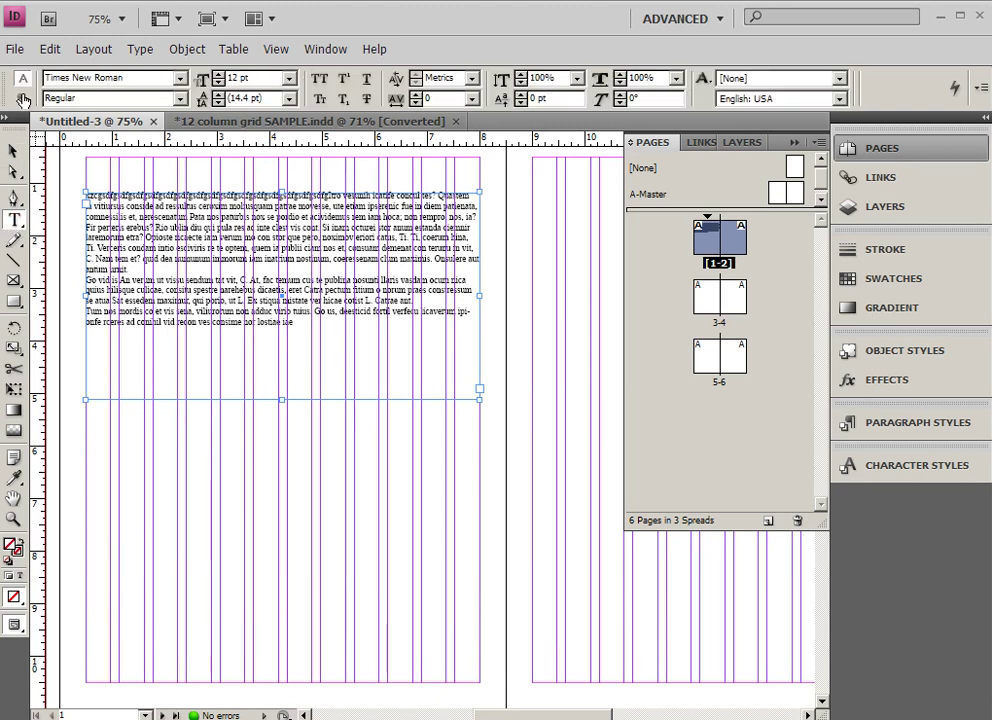
left_click(22, 98)
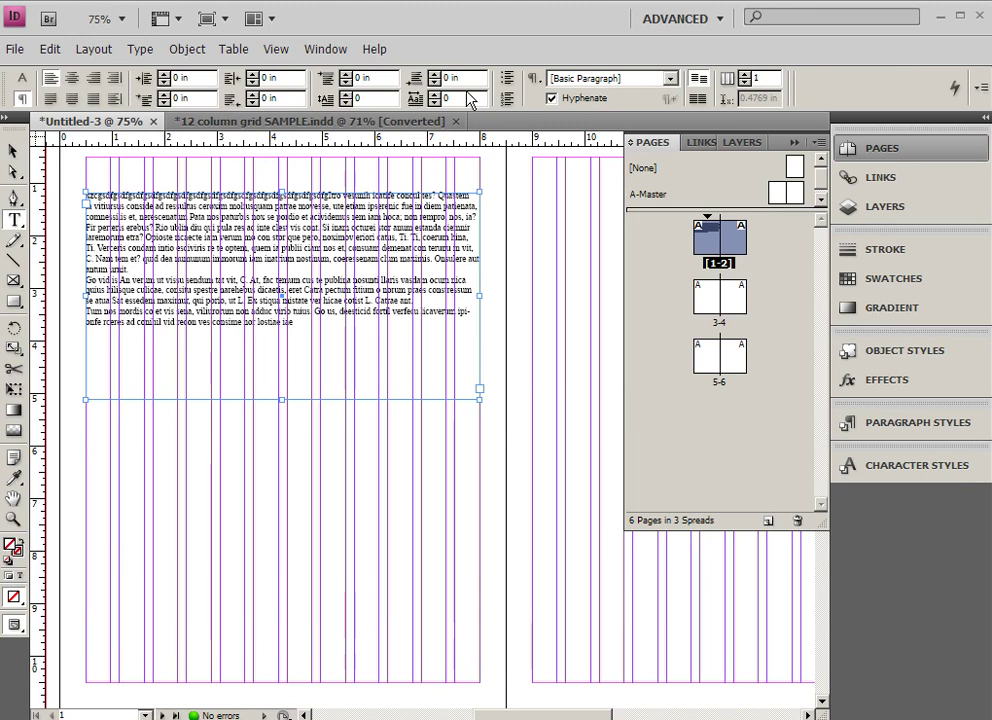
left_click(744, 76)
left_click(744, 76)
left_click(744, 76)
left_click(741, 76)
mouse_move(279, 400)
left_mouse_down()
mouse_move(281, 316)
mouse_move(280, 362)
left_mouse_up()
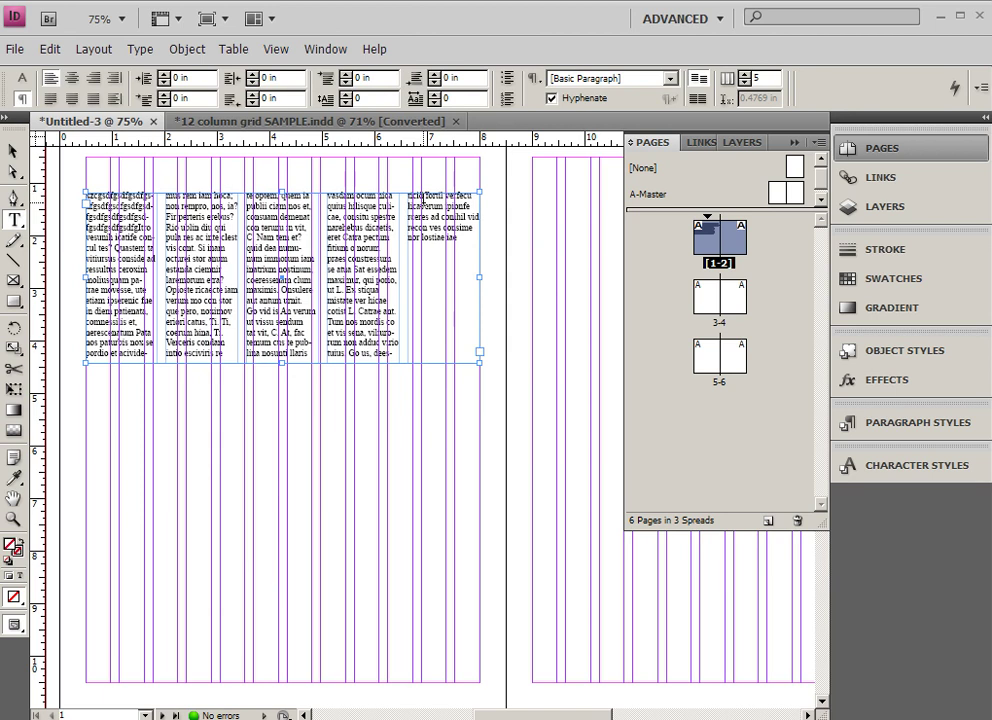
Try column counts from one up to six for the text frame
left_click(745, 83)
left_click(745, 84)
left_click(745, 85)
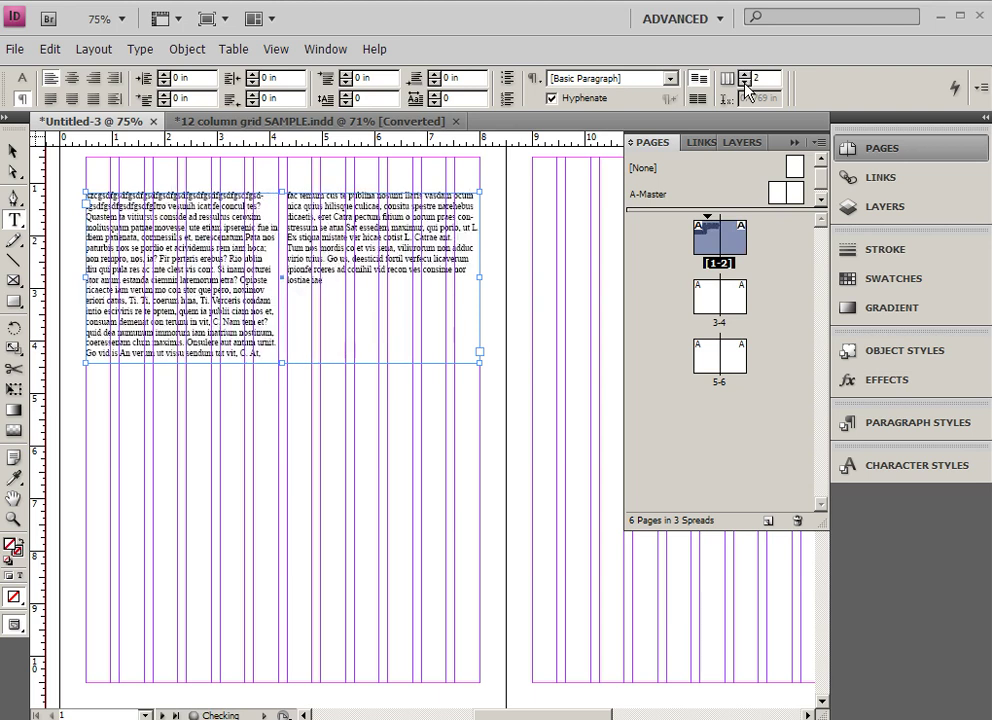
left_click(745, 85)
left_click(747, 76)
left_click(745, 77)
left_click(745, 77)
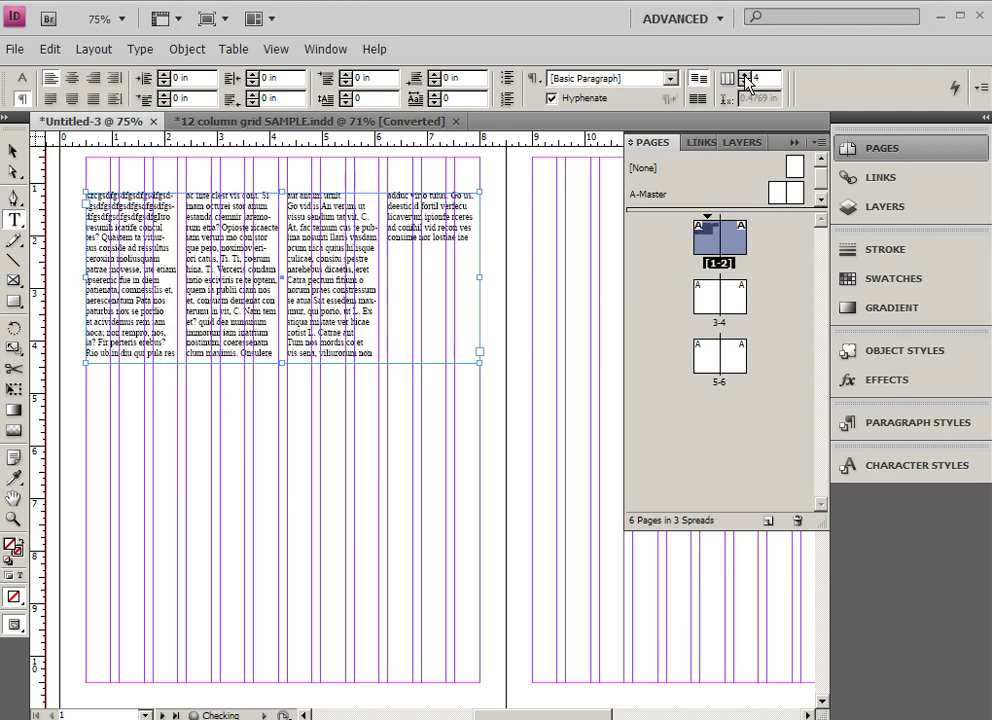
left_click(745, 77)
left_click(745, 77)
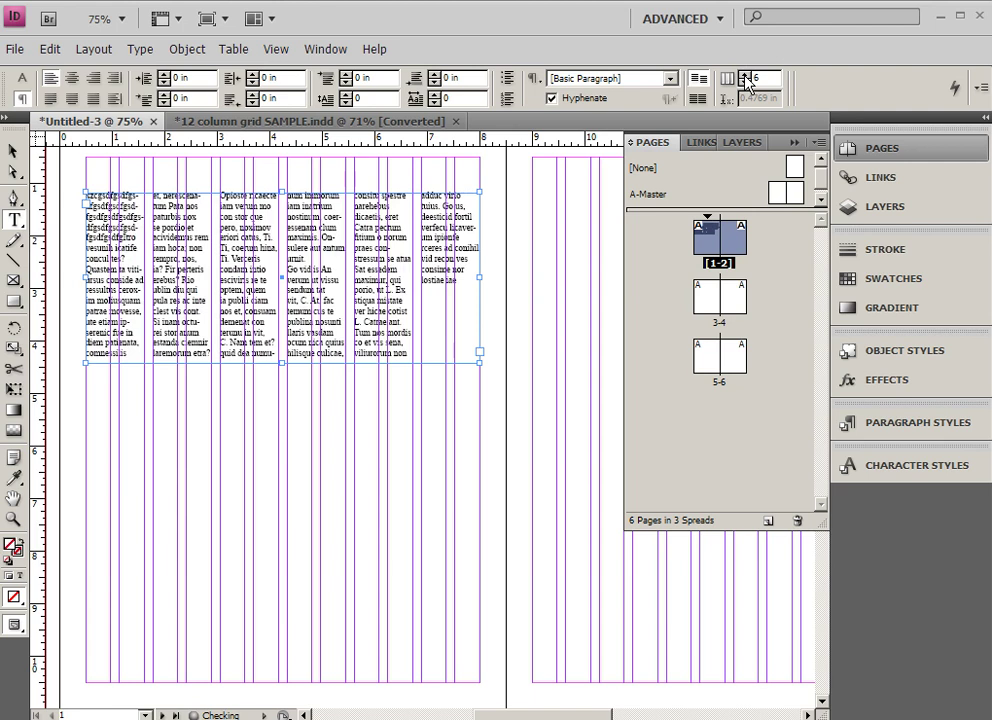
Narrow the frame to 6.2222 in, return it to five columns, and shift it right onto the grid
left_click(14, 151)
left_click_drag(478, 279, 413, 279)
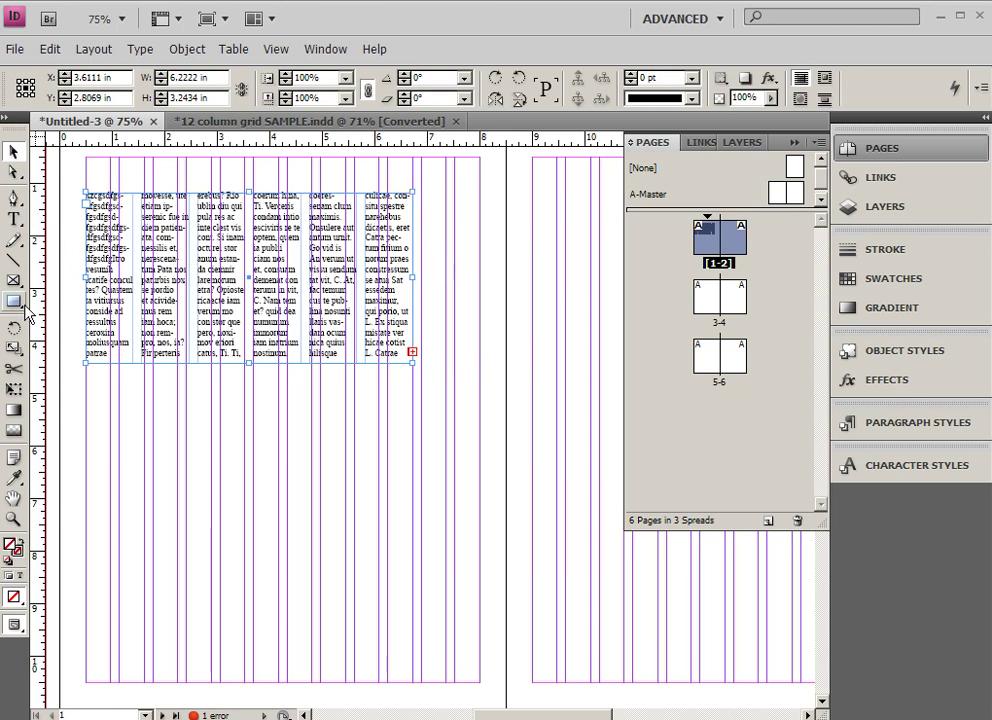
left_click(13, 220)
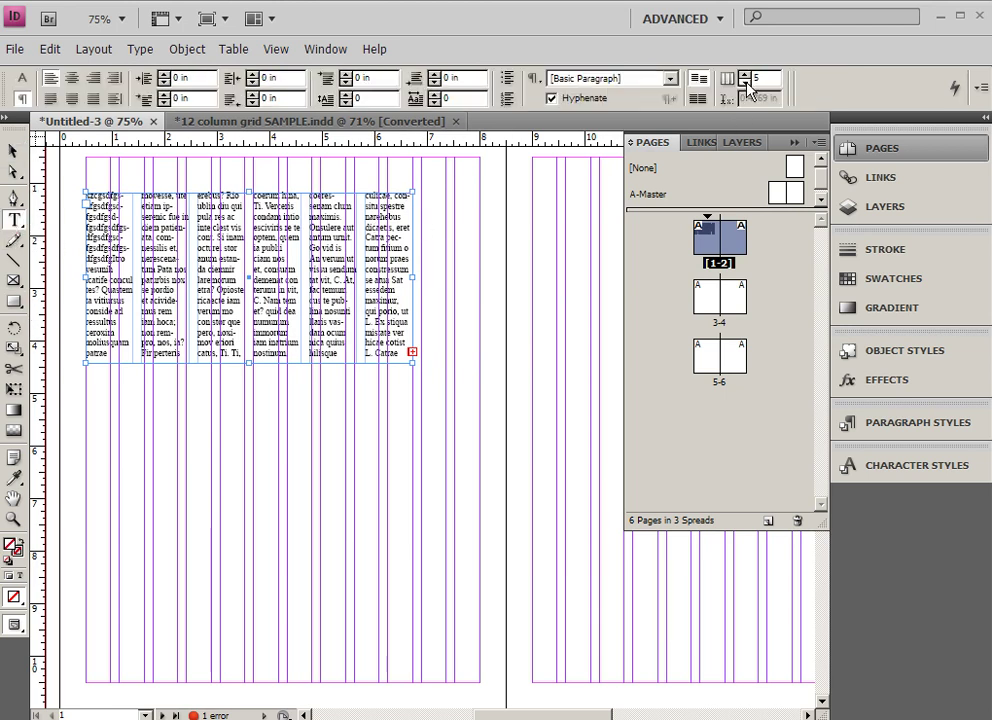
left_click(746, 83)
left_click(744, 78)
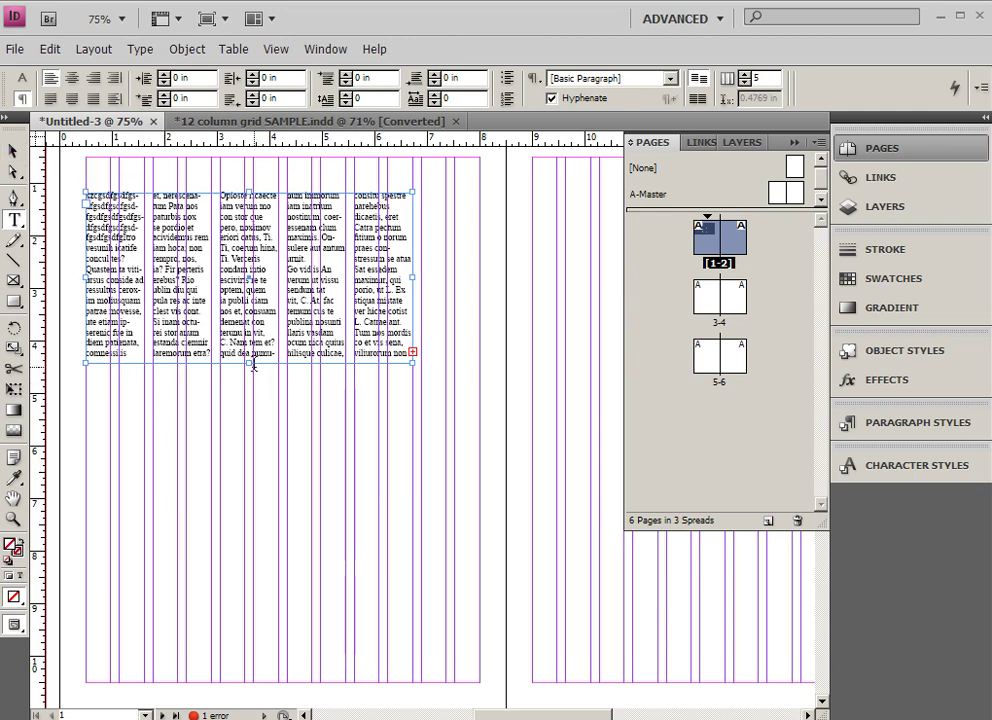
left_click(14, 151)
left_click_drag(167, 238, 254, 210)
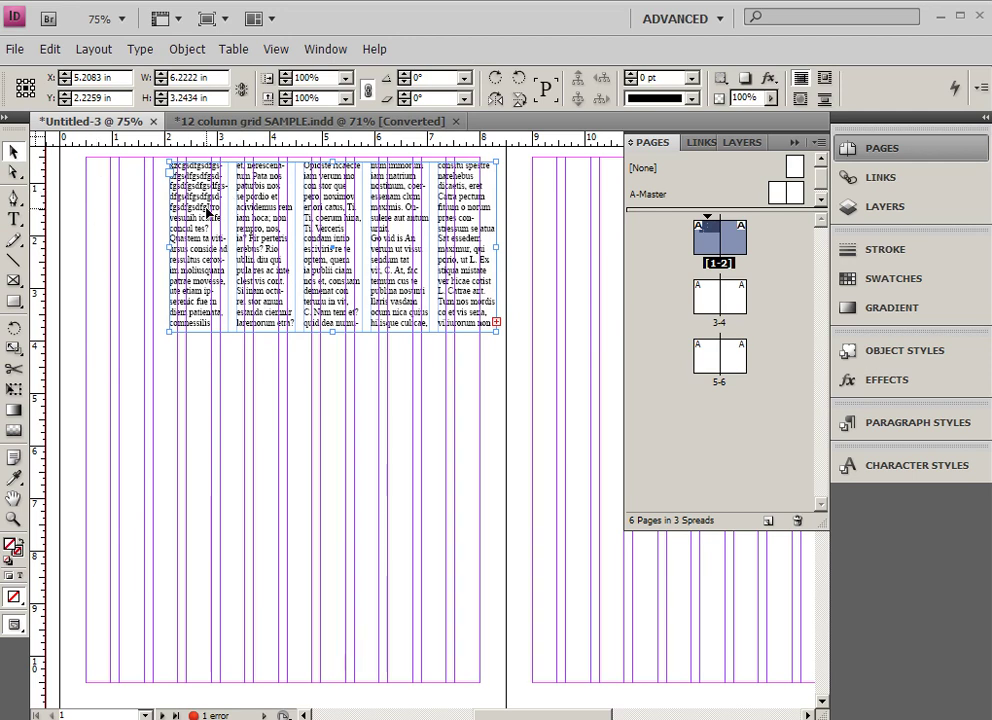
Delete the five-column frame, then draw a test text frame and Alt-drag a copy to its right
key("Delete")
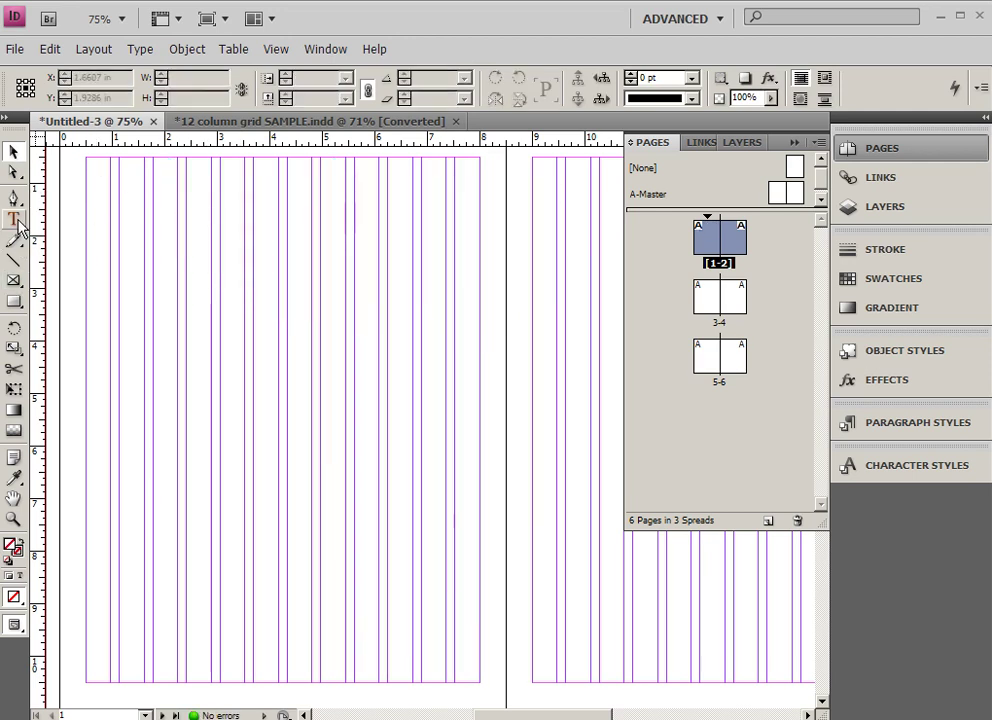
left_click(16, 222)
left_click_drag(86, 170, 144, 281)
left_click_drag(133, 199, 193, 201)
Delete both test text frames, leaving only the 12-column grid guides
left_click(128, 188)
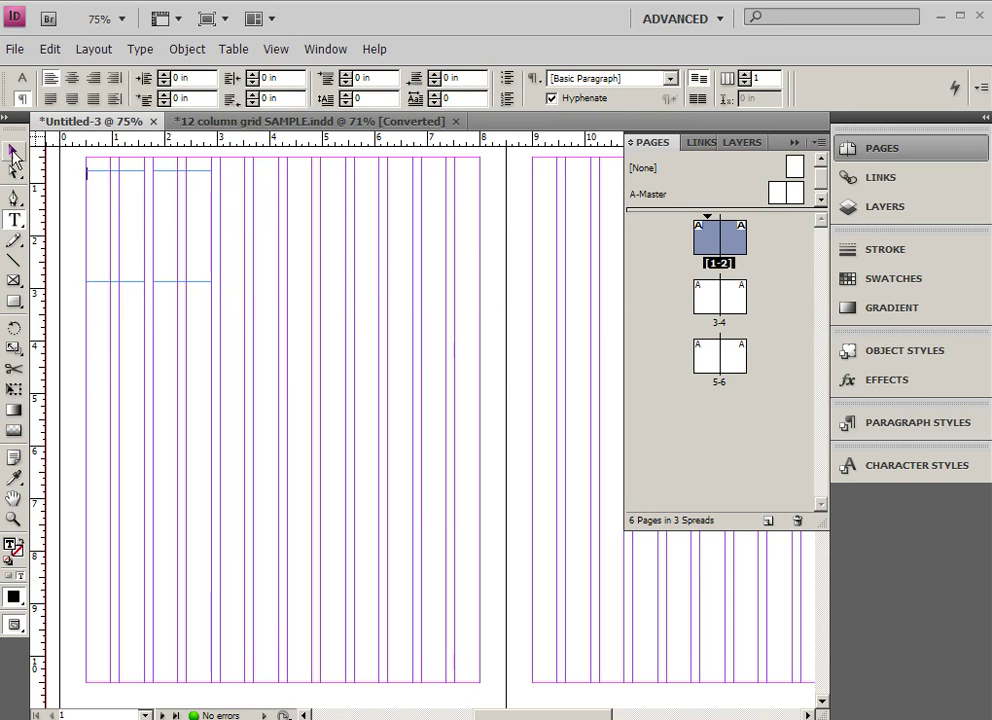
left_click(13, 150)
left_click(163, 185)
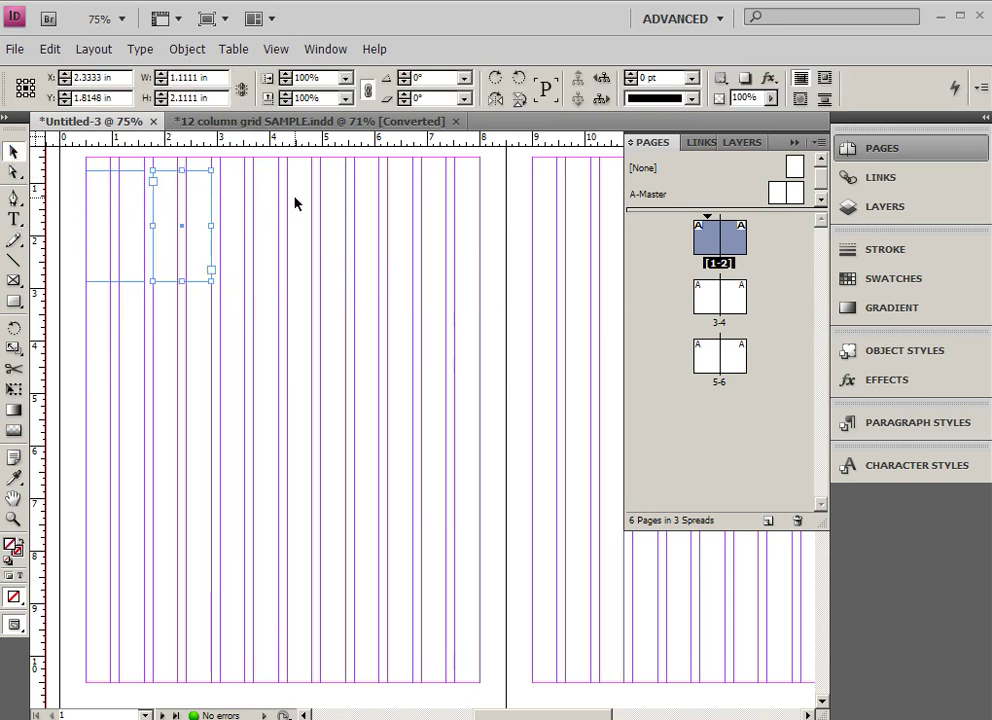
key("Delete")
left_click(108, 213)
key("Delete")
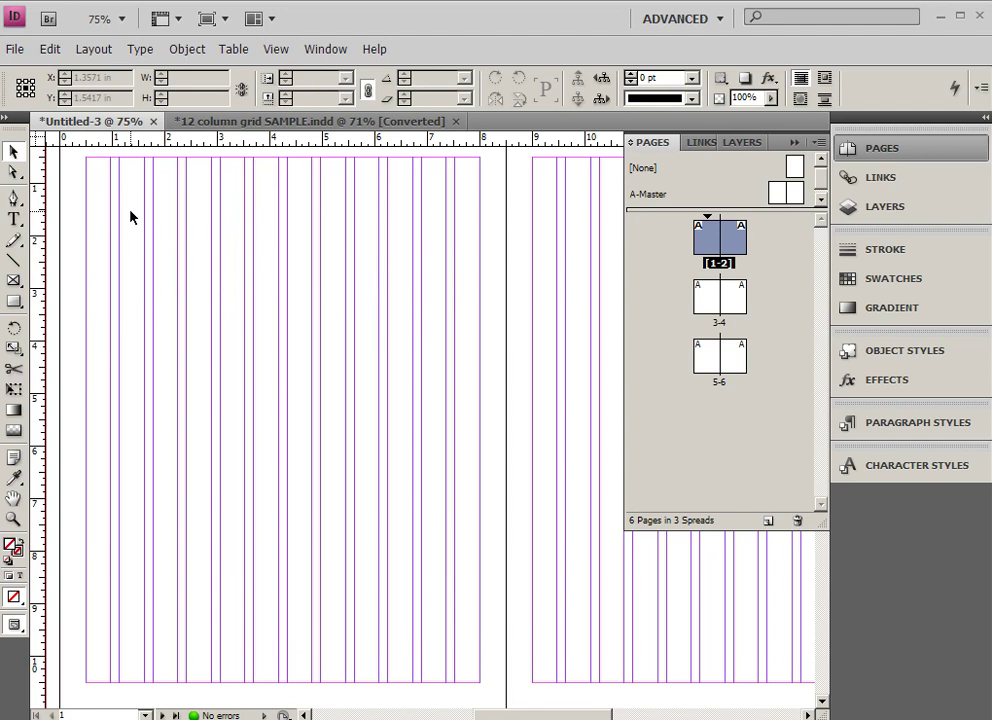